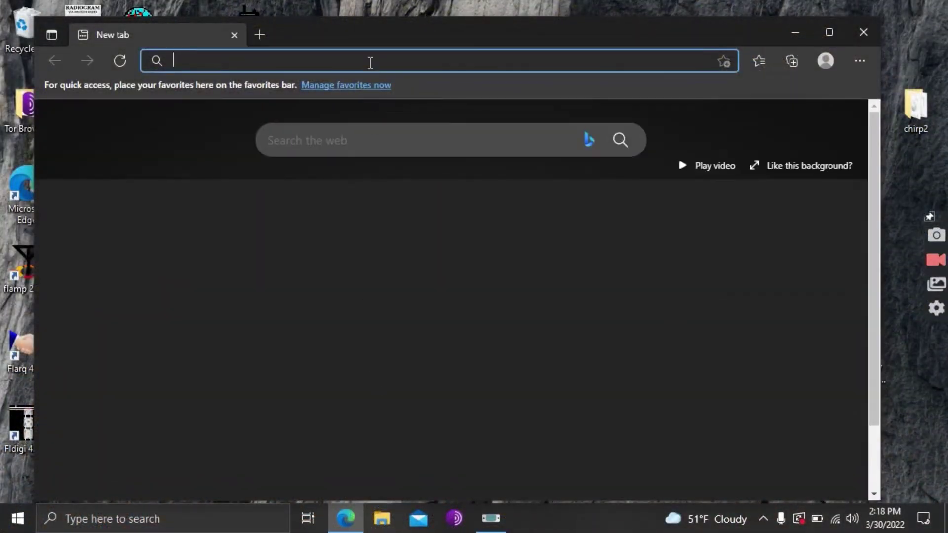
# - Run a web search for 'radioreference' in Edge
pyautogui.write('radio')
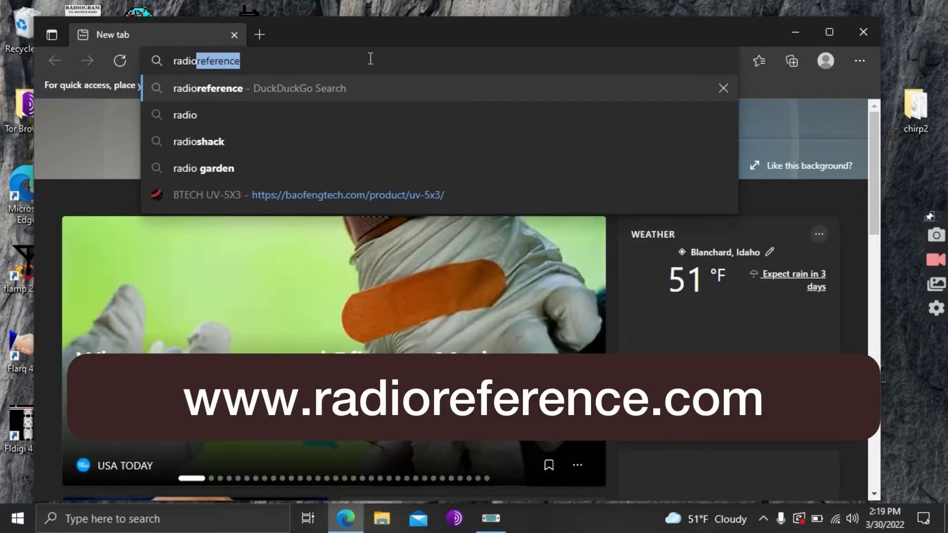
pyautogui.write('re')
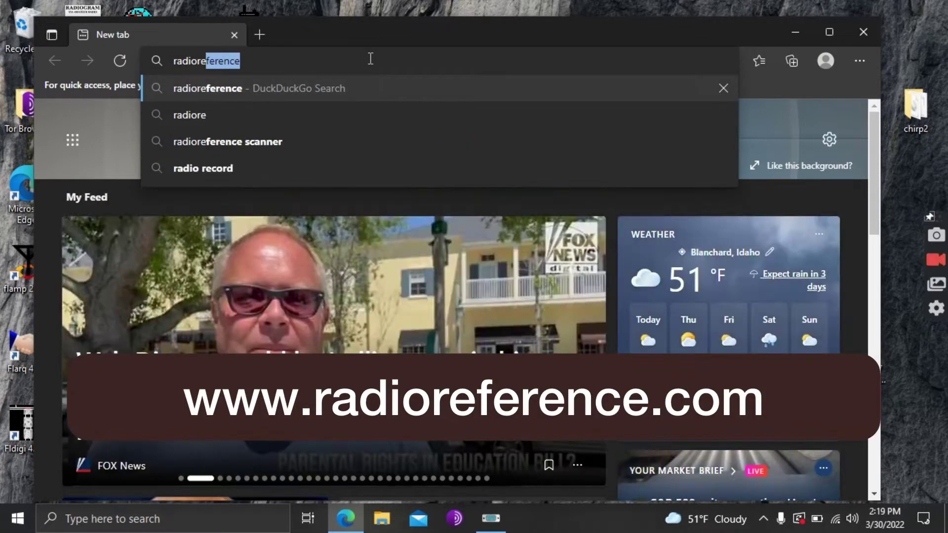
pyautogui.write('ference')
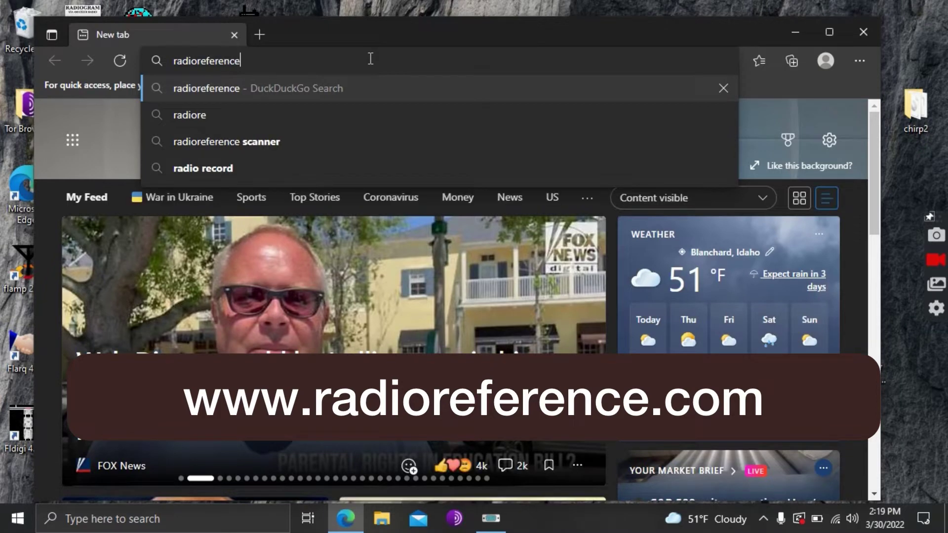
pyautogui.press('Return')
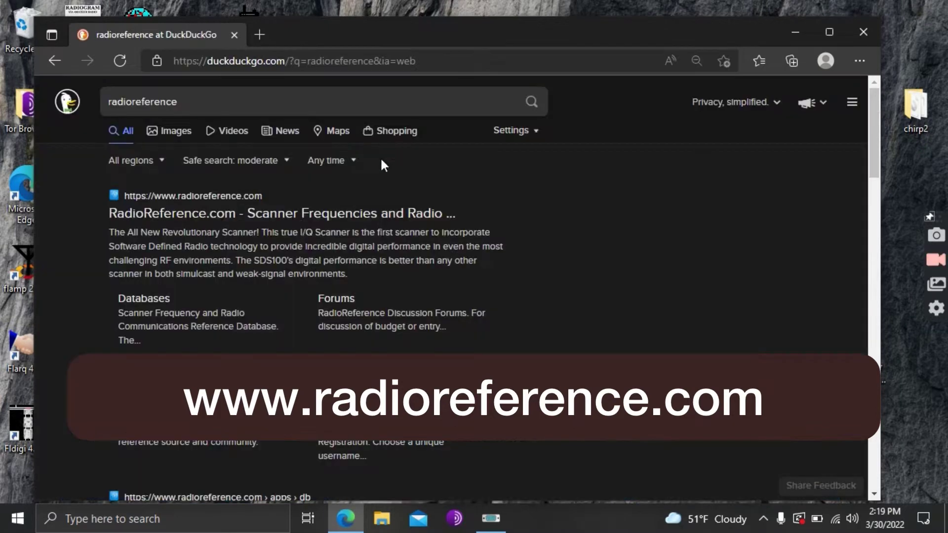
# - Go from the RadioReference.com result through the US database map to the Montana state page
pyautogui.click(191, 222)
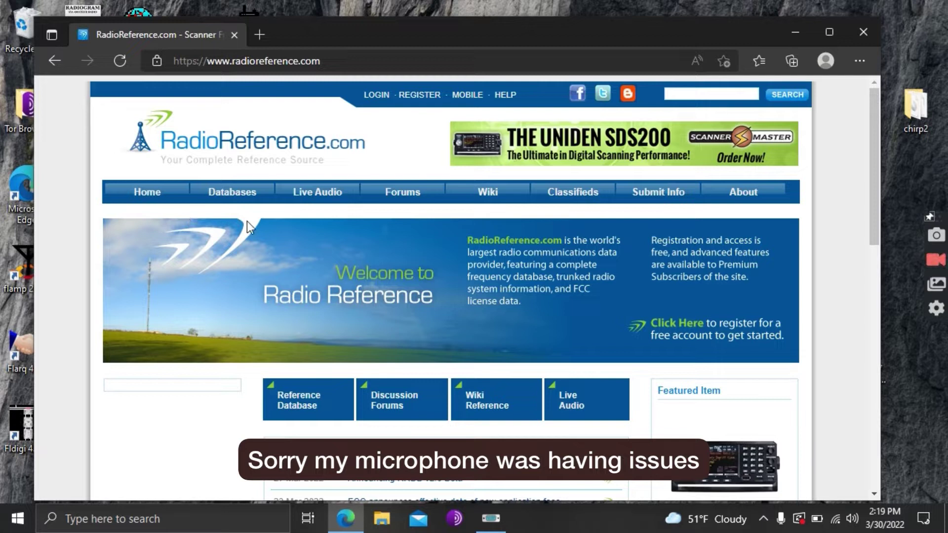
pyautogui.click(315, 407)
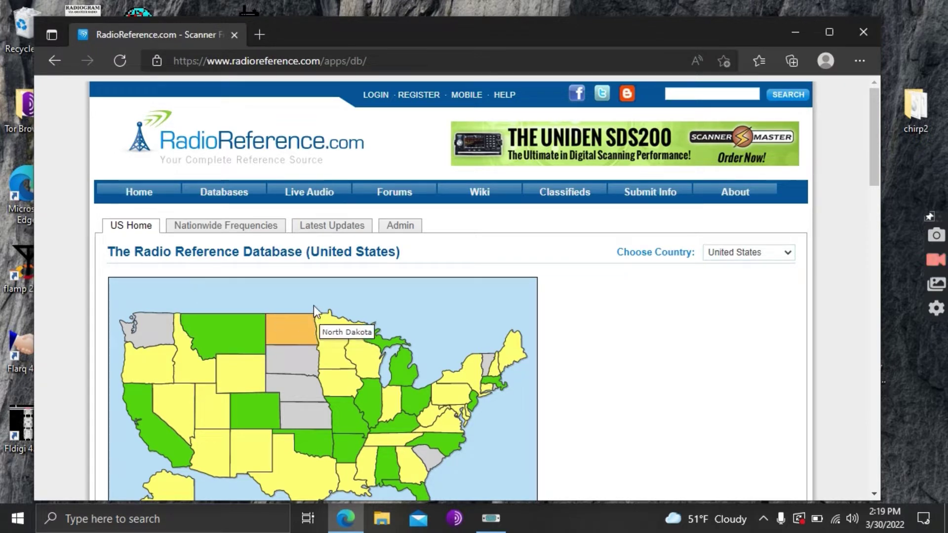
pyautogui.scroll(-2, 316, 335)
pyautogui.scroll(-3, 317, 335)
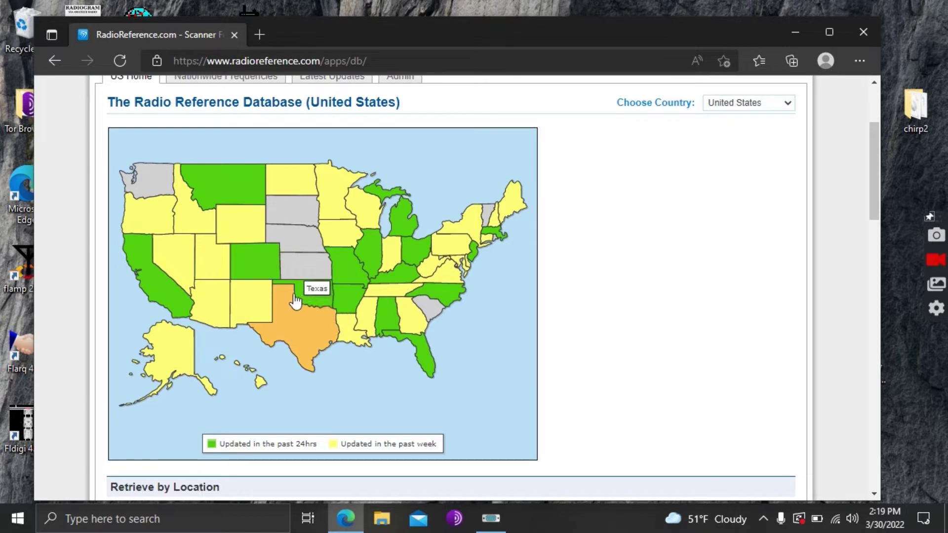
pyautogui.click(258, 194)
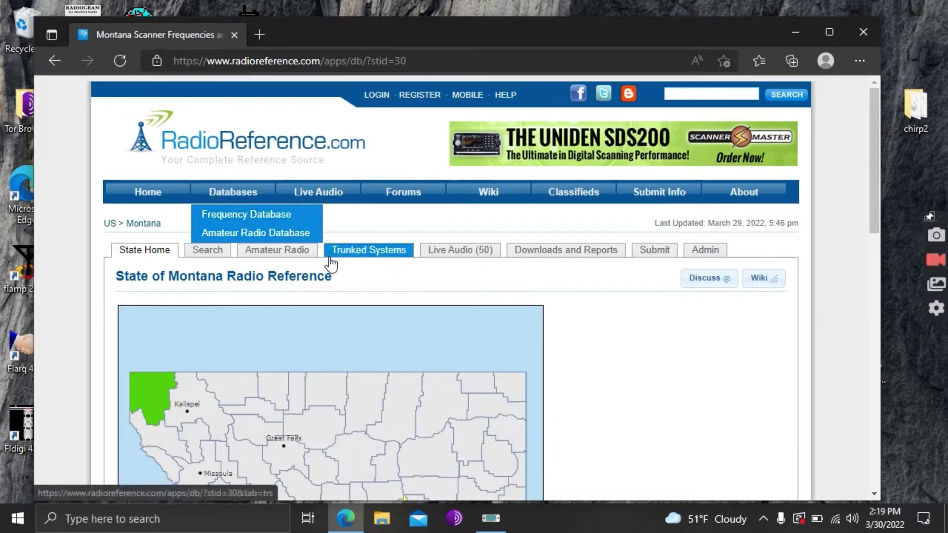
# - Maximize the browser and open Yellowstone County (Billings) from the Montana map
pyautogui.middleClick(351, 289)
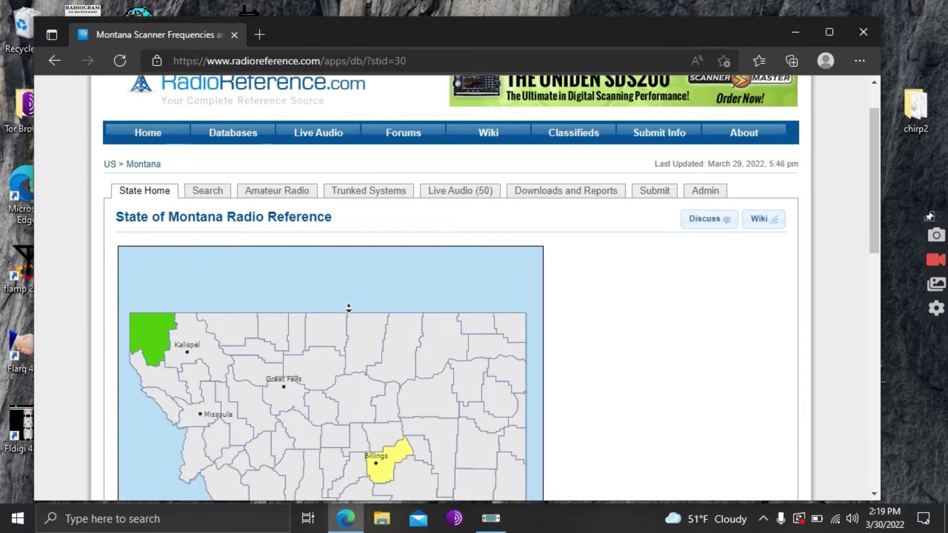
pyautogui.middleClick(413, 268)
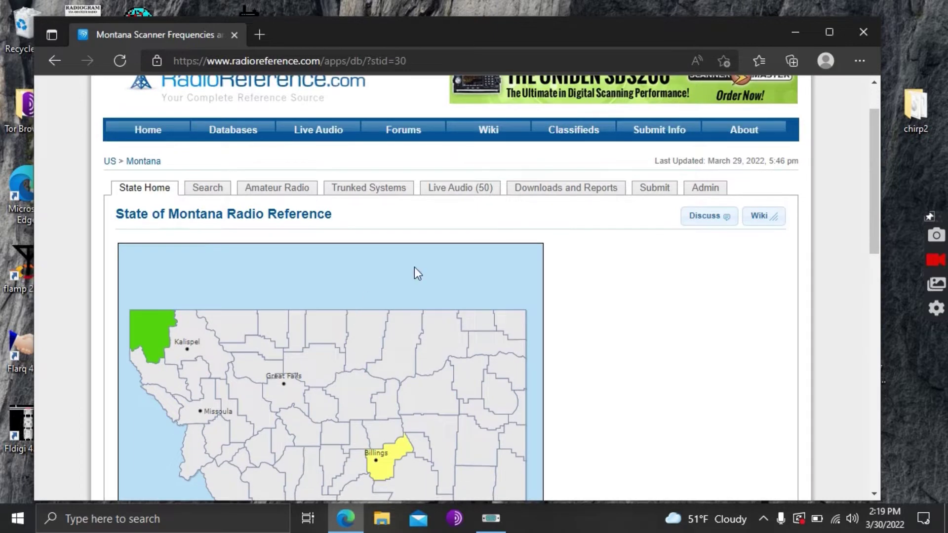
pyautogui.click(838, 24)
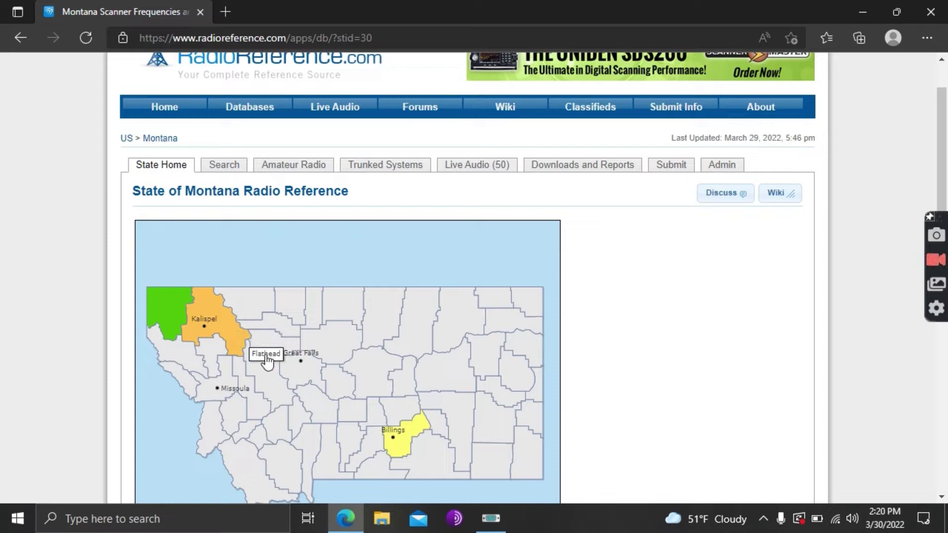
pyautogui.click(397, 449)
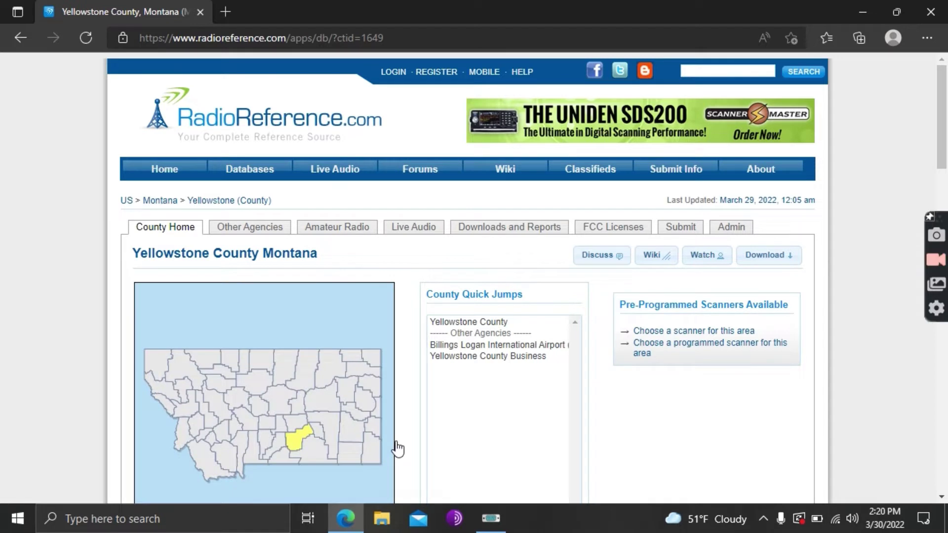
pyautogui.middleClick(406, 417)
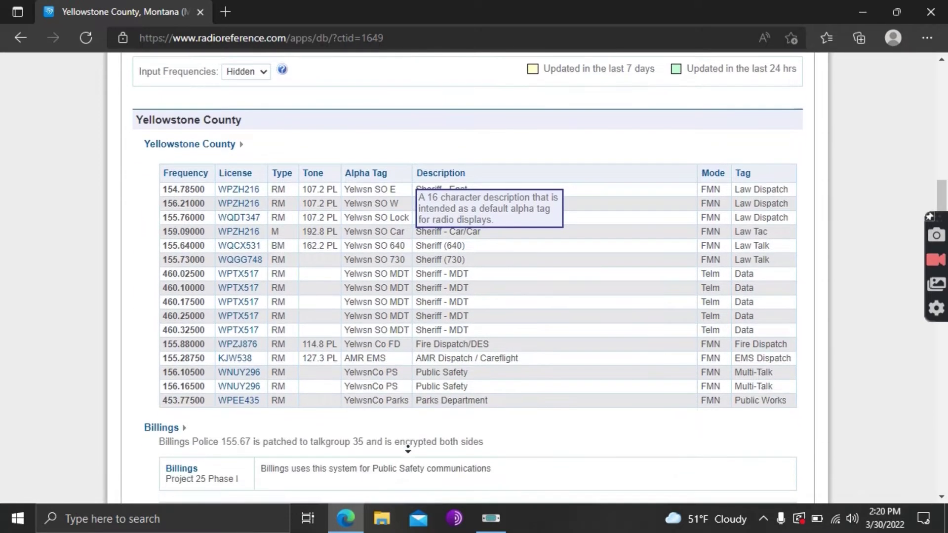
pyautogui.middleClick(408, 447)
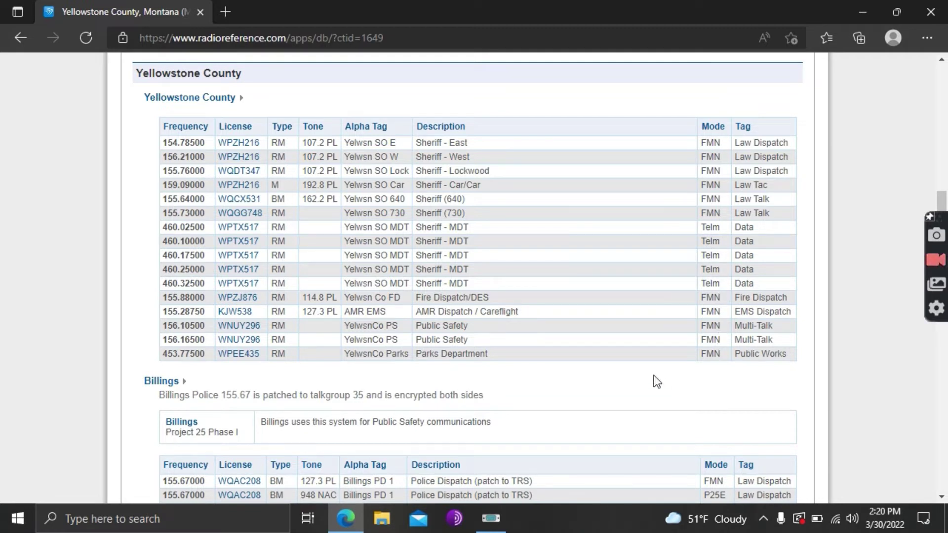
pyautogui.middleClick(606, 390)
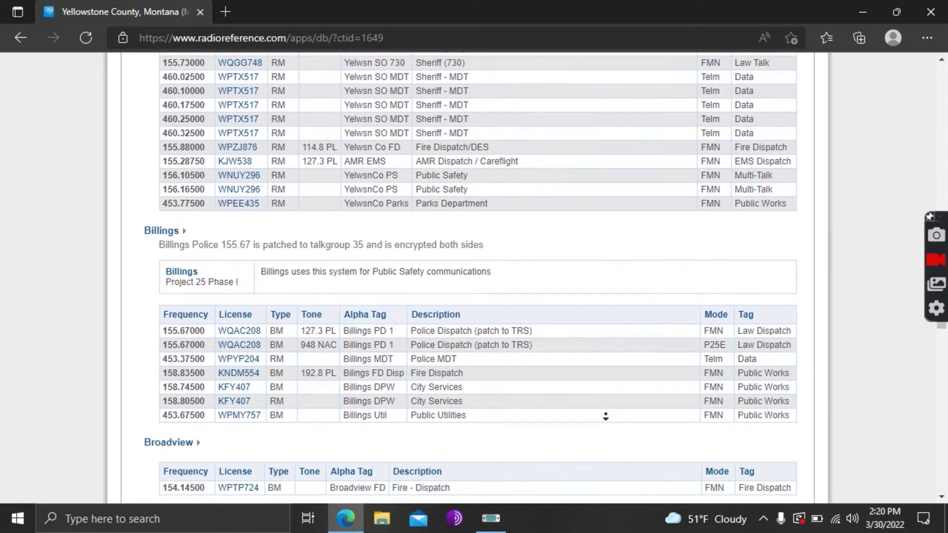
pyautogui.middleClick(607, 418)
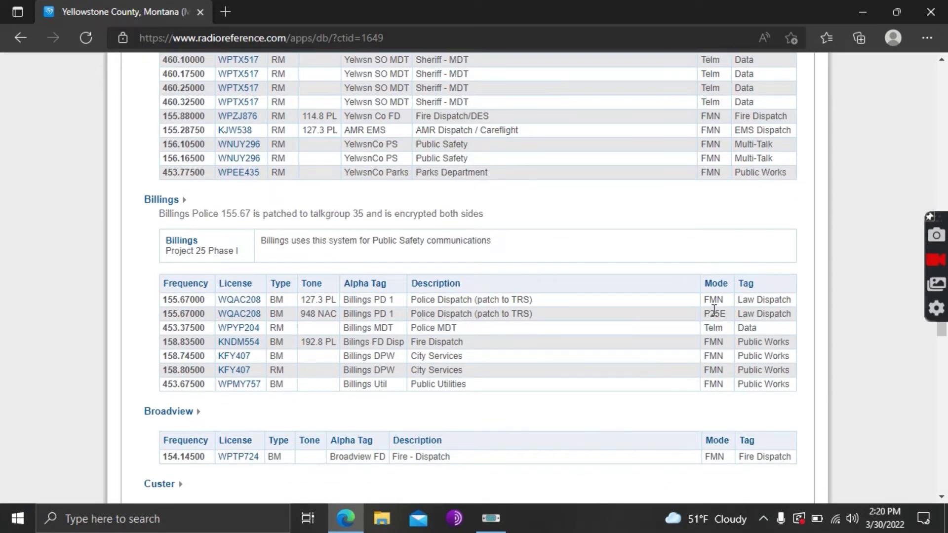
pyautogui.press('Home')
# - Open Yellowstone County's Amateur Radio listings and open RepeaterBook.com in a second tab
pyautogui.click(361, 163)
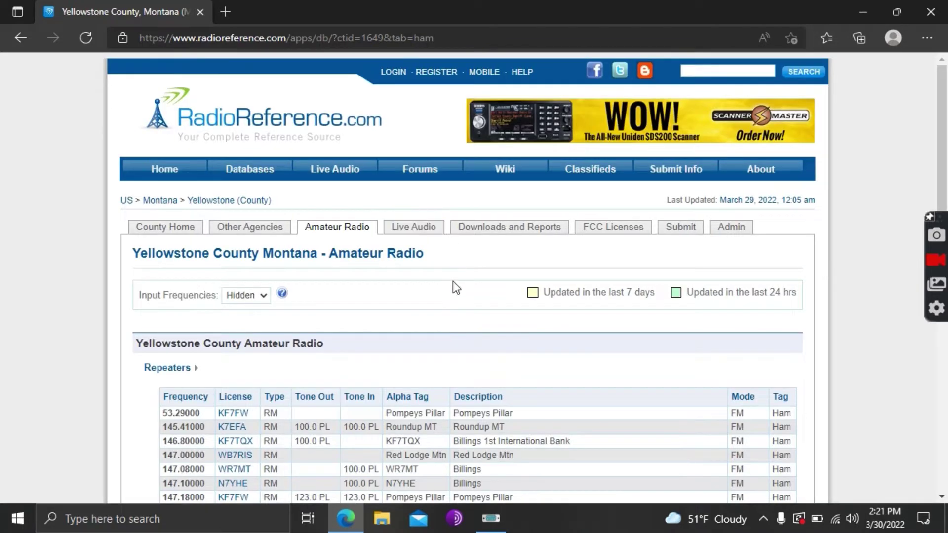
pyautogui.middleClick(450, 313)
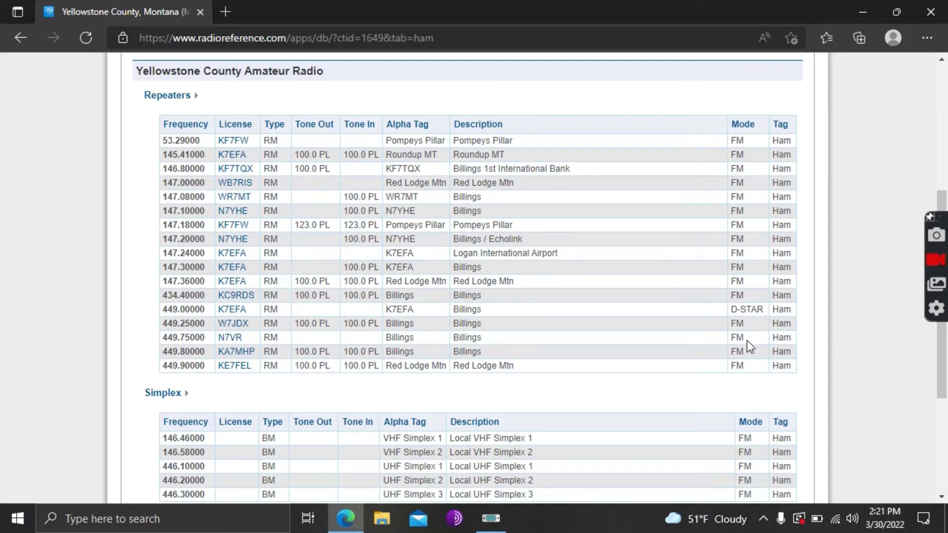
pyautogui.middleClick(763, 395)
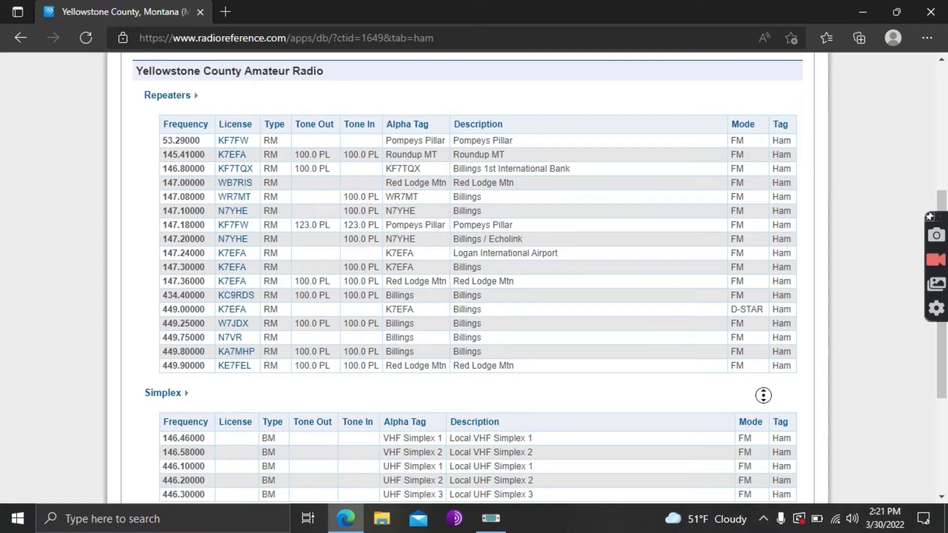
pyautogui.scroll(-4, 763, 395)
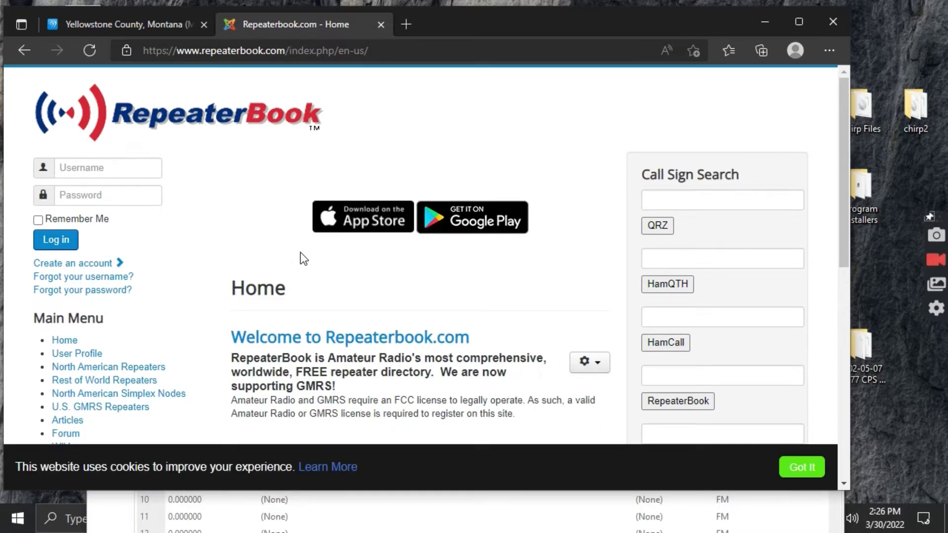
# - Open the Montana listings in RepeaterBook's North American amateur repeater directory
pyautogui.scroll(-2, 267, 228)
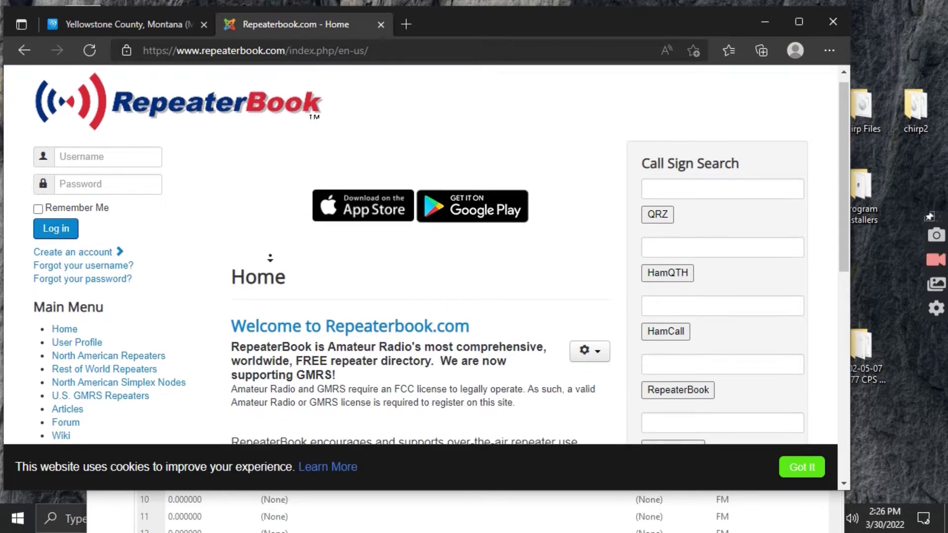
pyautogui.scroll(-5, 269, 263)
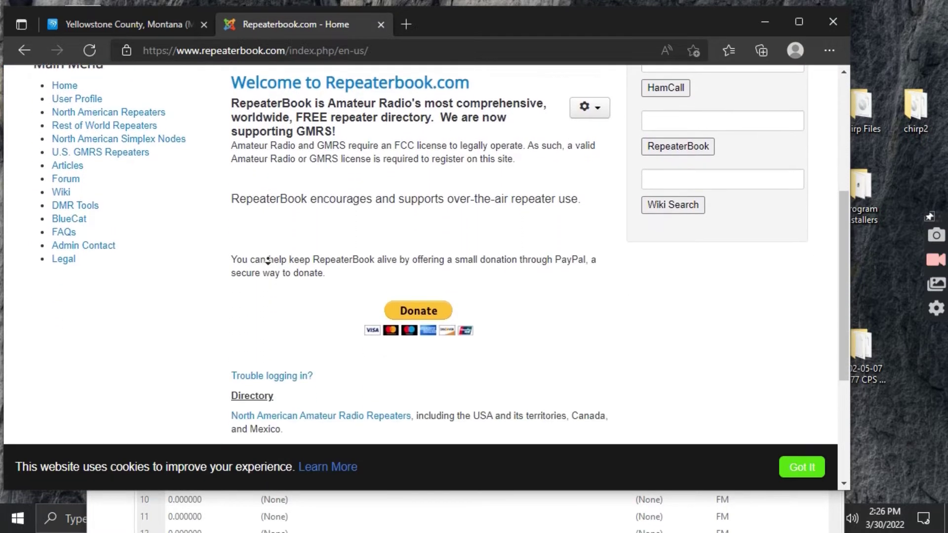
pyautogui.scroll(-2, 267, 260)
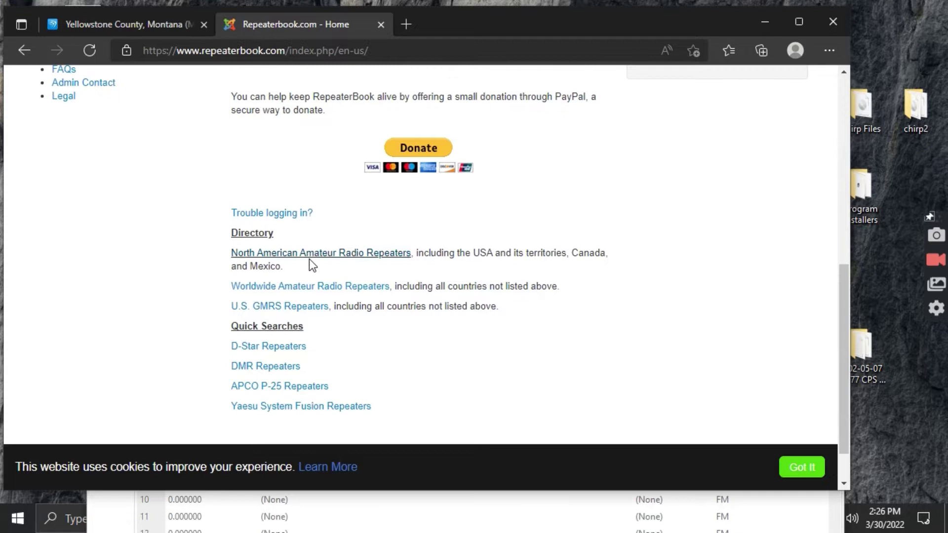
pyautogui.click(317, 261)
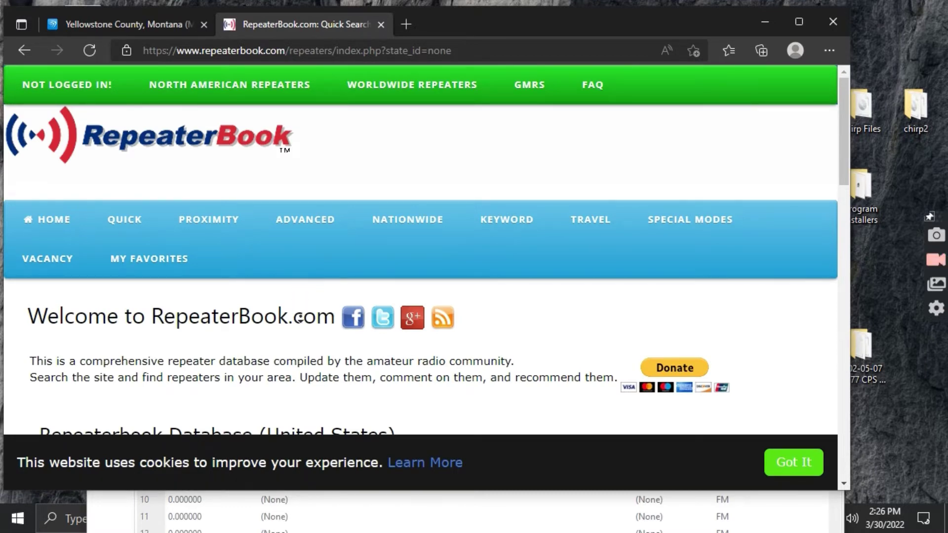
pyautogui.scroll(-5, 302, 292)
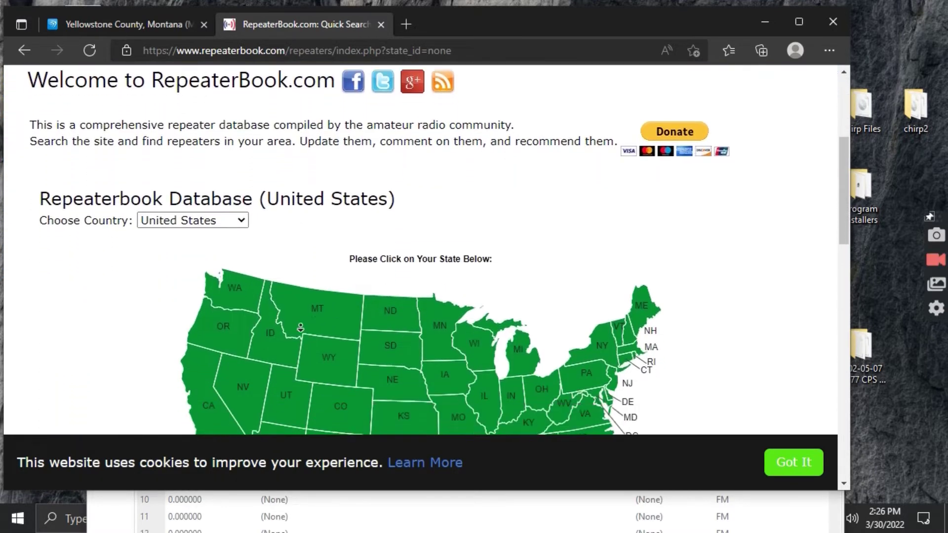
pyautogui.click(307, 276)
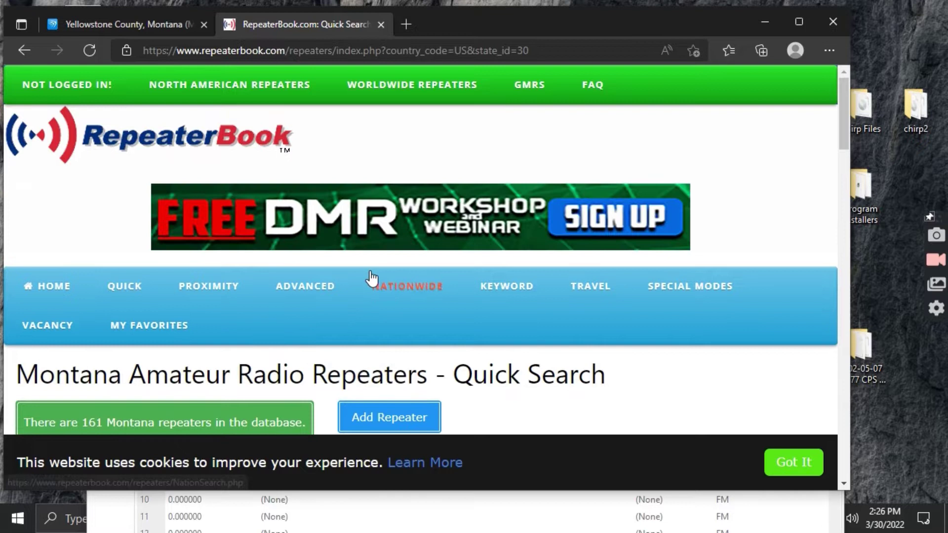
# - Choose Billings from the repeaters-by-nearest-city list, showing 7 repeaters
pyautogui.middleClick(551, 411)
pyautogui.scroll(-1, 551, 411)
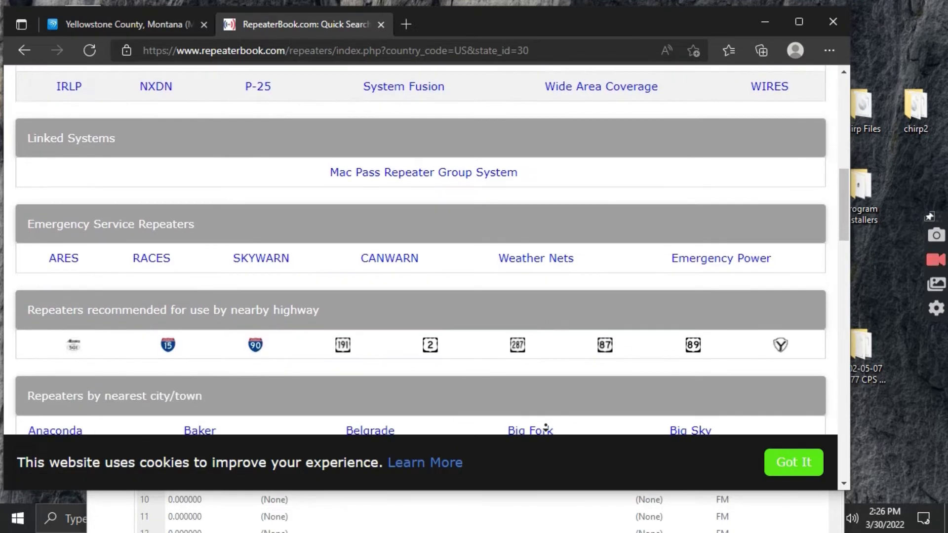
pyautogui.scroll(-3, 546, 428)
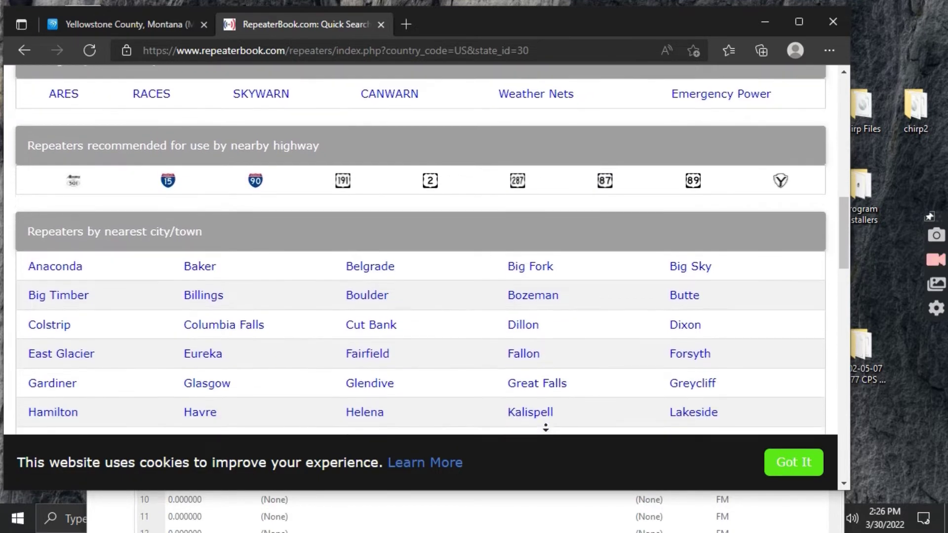
pyautogui.scroll(-3, 545, 427)
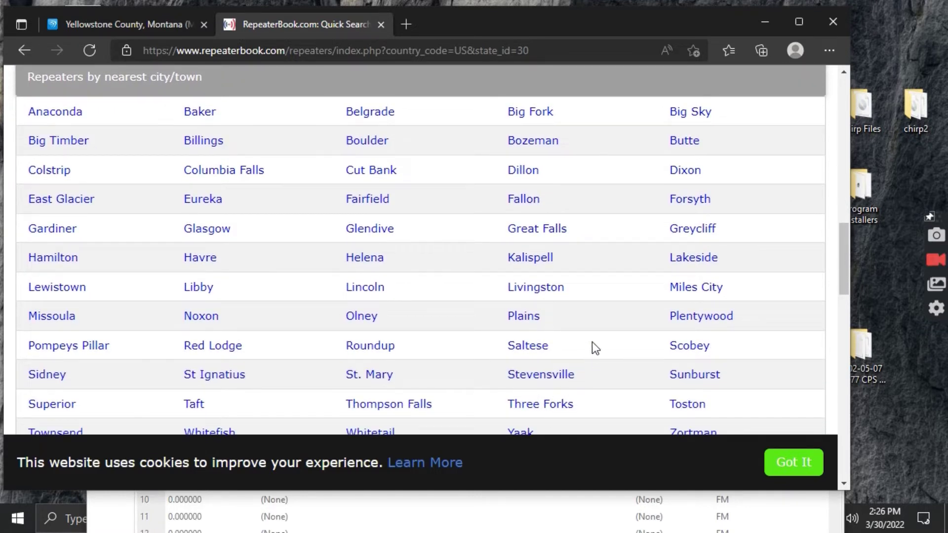
pyautogui.click(194, 140)
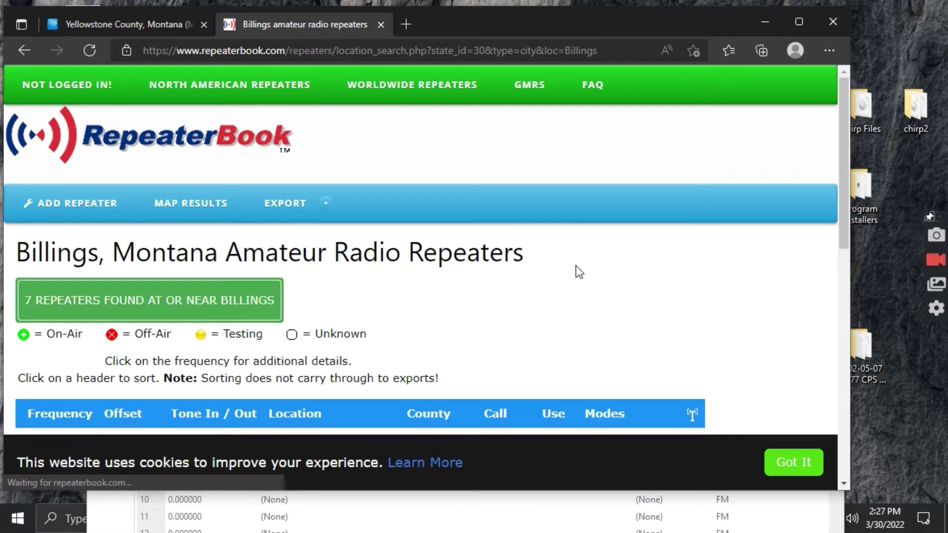
# - Scroll through the seven Billings repeaters, then go back to the Montana directory page
pyautogui.middleClick(576, 265)
pyautogui.scroll(-6, 576, 265)
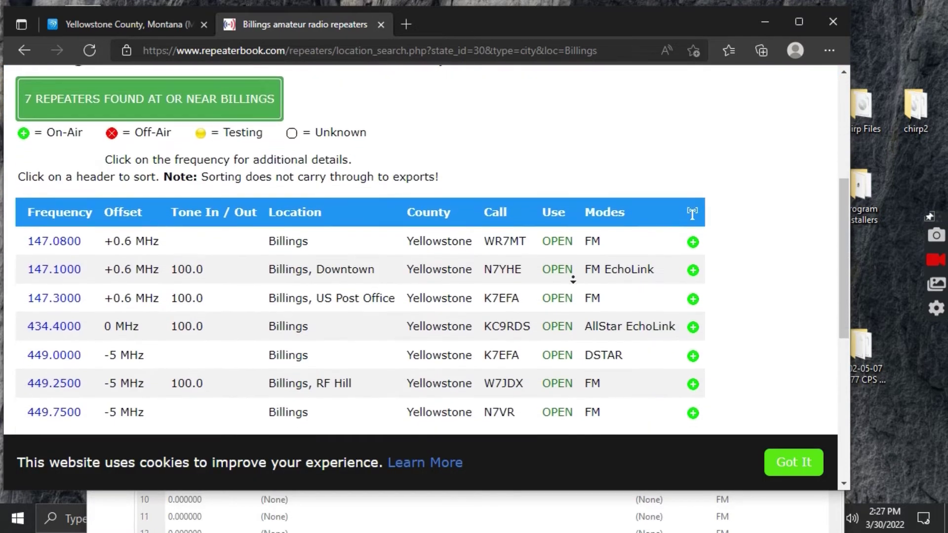
pyautogui.scroll(-2, 572, 280)
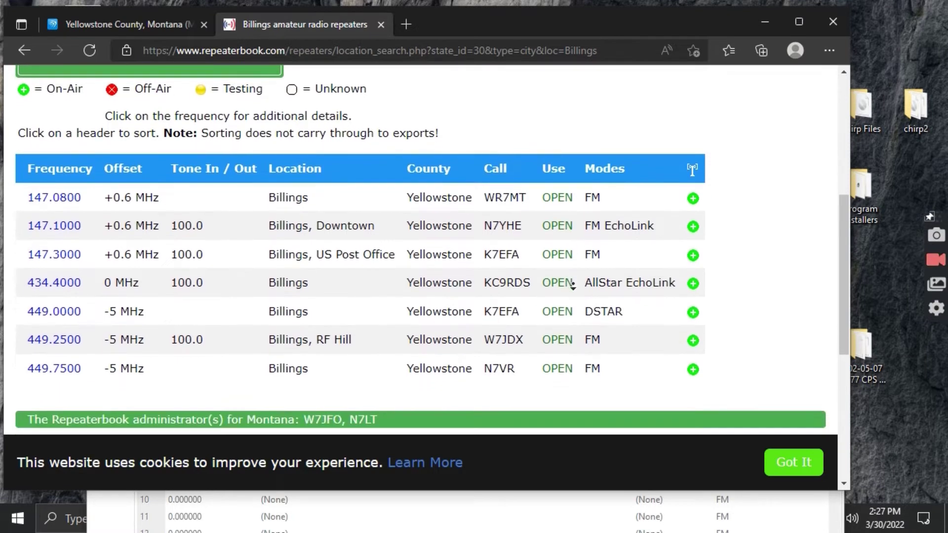
pyautogui.scroll(-1, 573, 286)
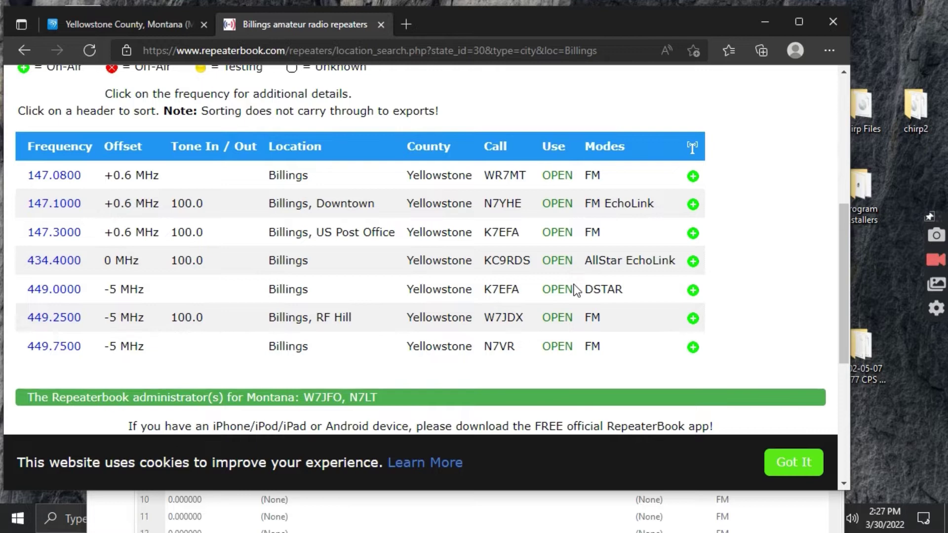
pyautogui.middleClick(575, 290)
pyautogui.scroll(-2, 577, 315)
pyautogui.scroll(-1, 579, 329)
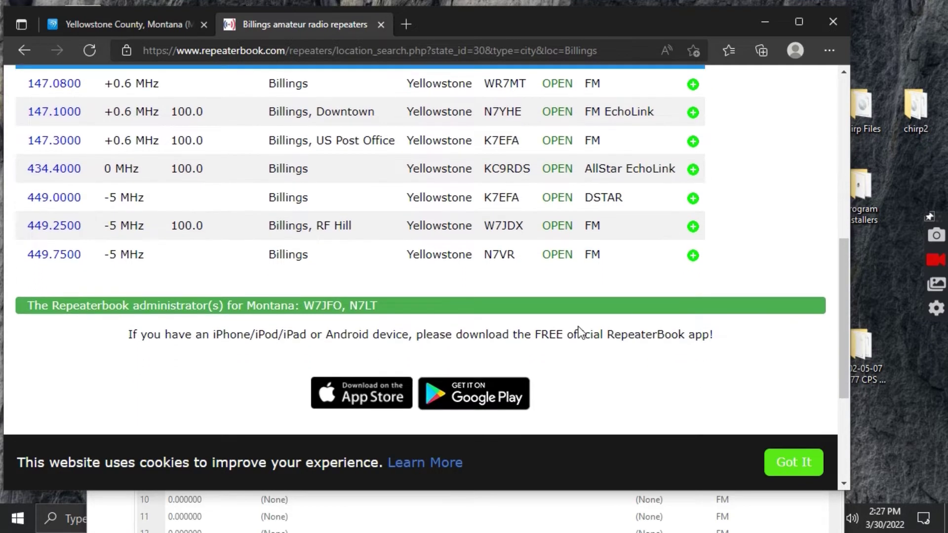
pyautogui.scroll(6, 581, 296)
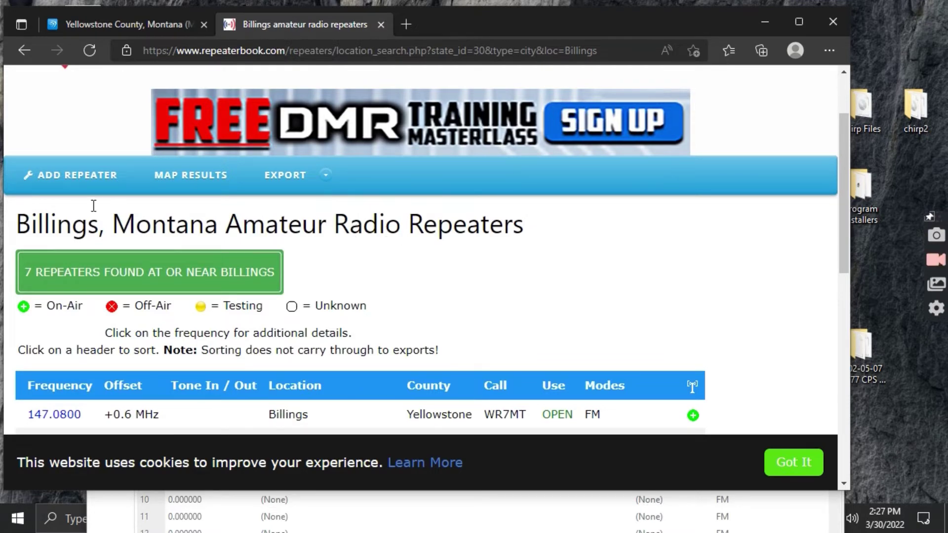
pyautogui.click(20, 48)
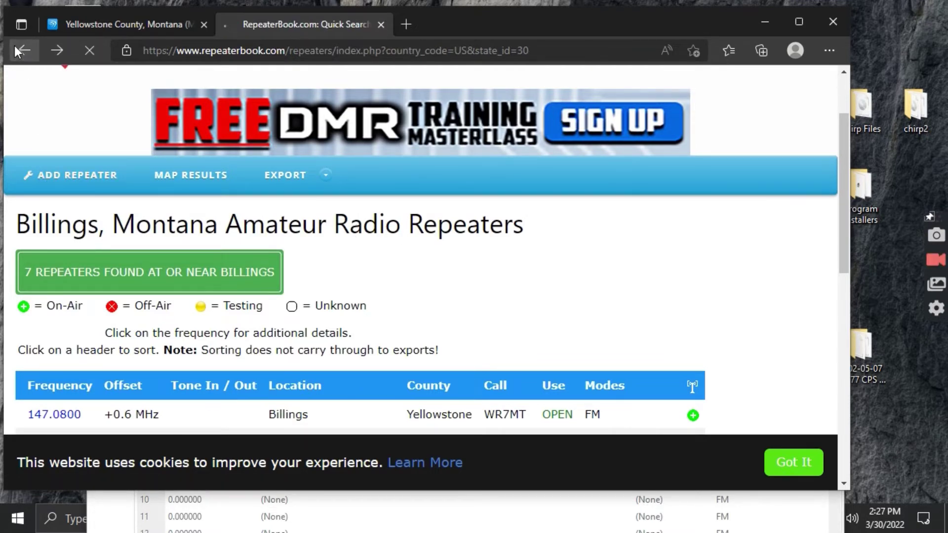
# - Open and review the ten Yellowstone County repeaters, then bring up CHIRP's UV-5R memory list
pyautogui.middleClick(298, 203)
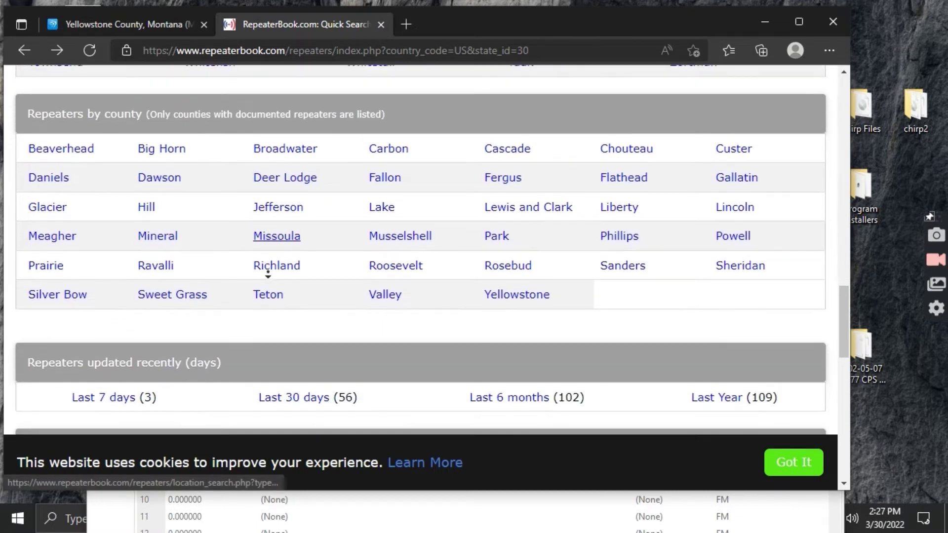
pyautogui.middleClick(269, 273)
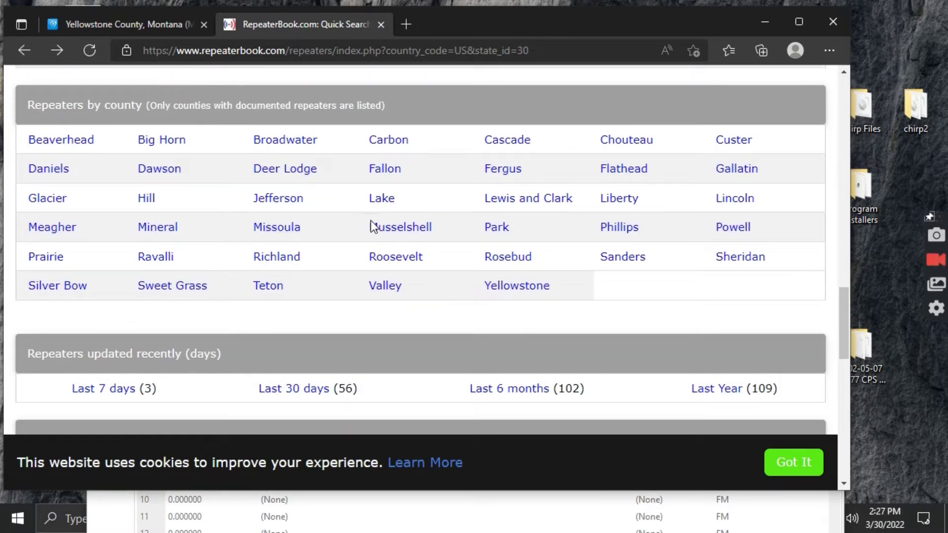
pyautogui.click(504, 285)
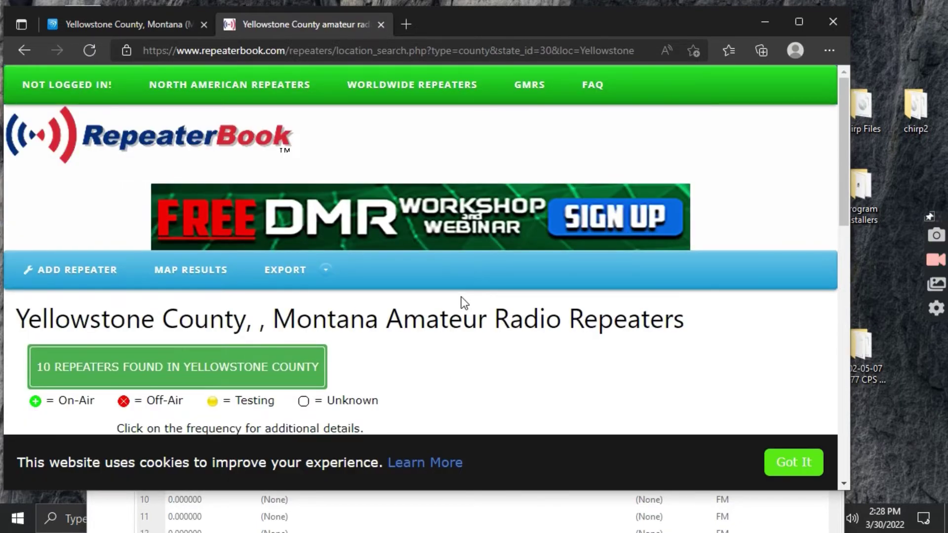
pyautogui.scroll(-3, 513, 284)
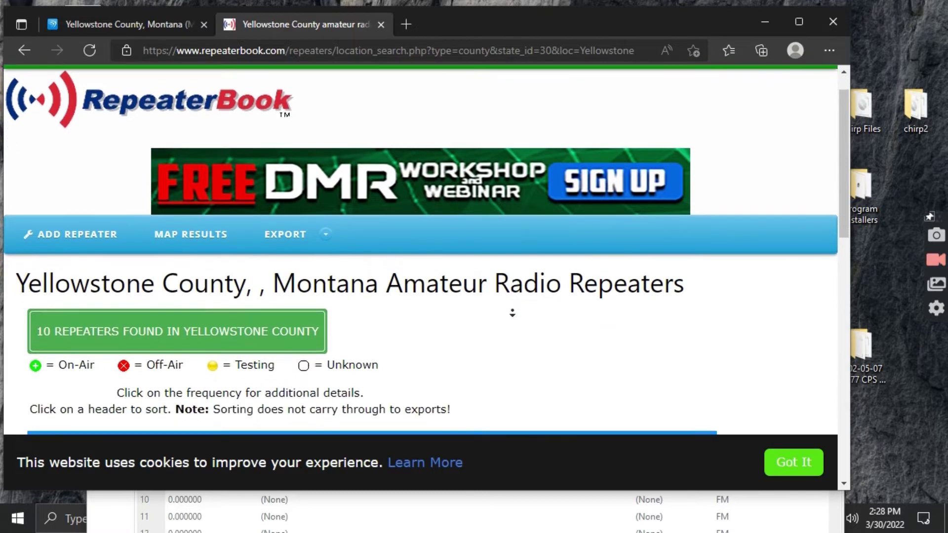
pyautogui.scroll(-3, 510, 314)
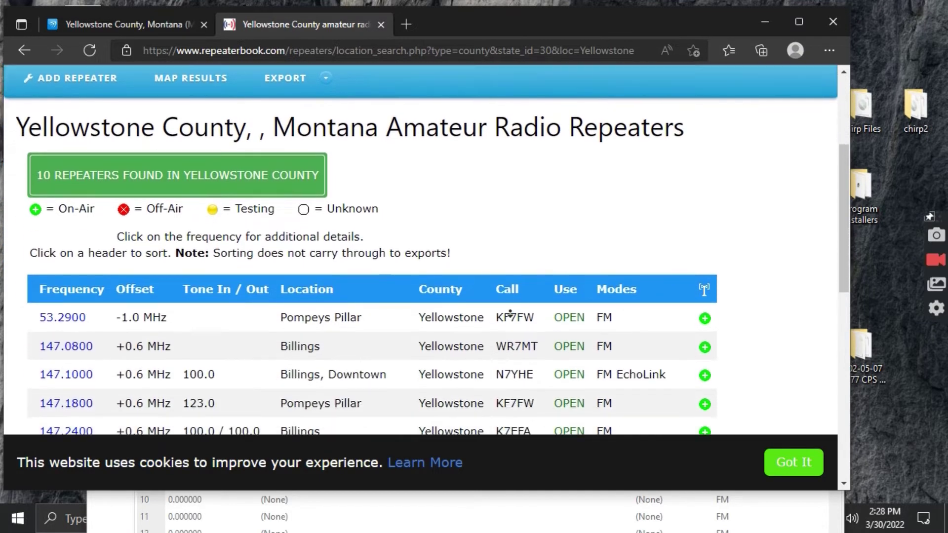
pyautogui.scroll(-3, 510, 314)
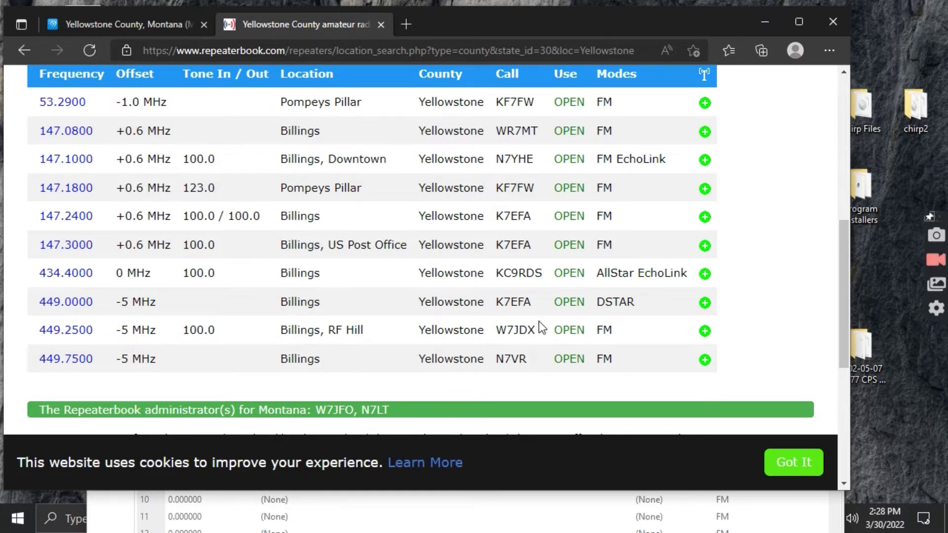
pyautogui.click(783, 517)
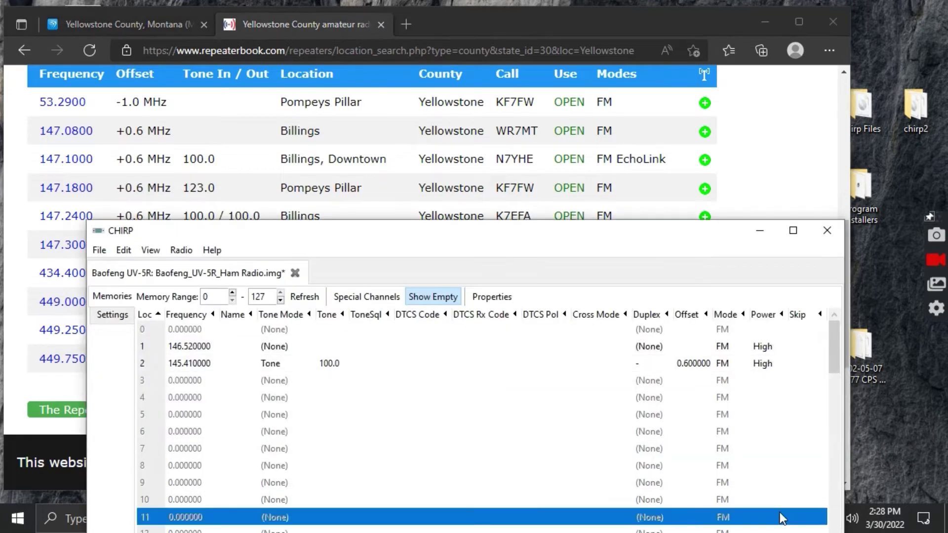
pyautogui.click(199, 365)
pyautogui.click(198, 366)
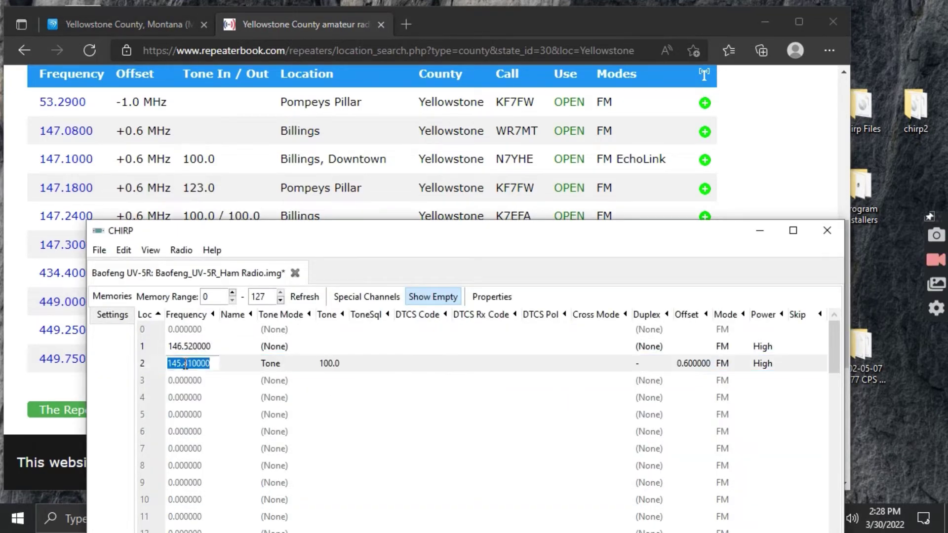
pyautogui.click(187, 364)
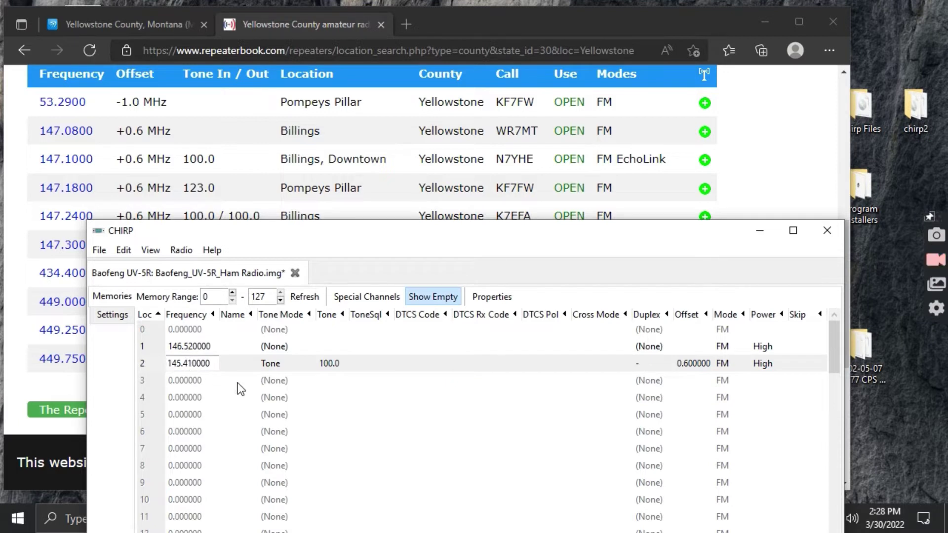
pyautogui.press('Right')
pyautogui.click(238, 383)
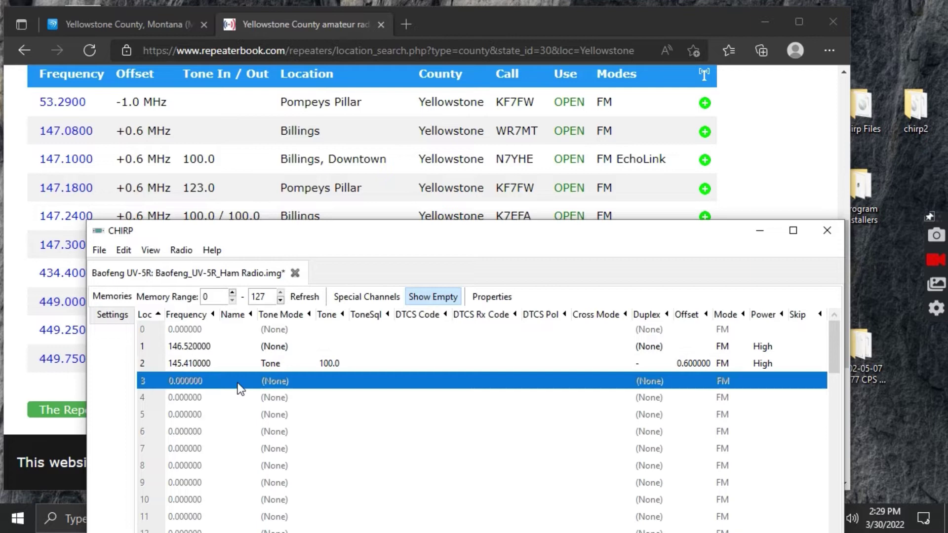
# - Check the 147.1000 Billings Downtown repeater's details (+0.6 MHz, tone 100.0), then return to the county list
pyautogui.click(197, 370)
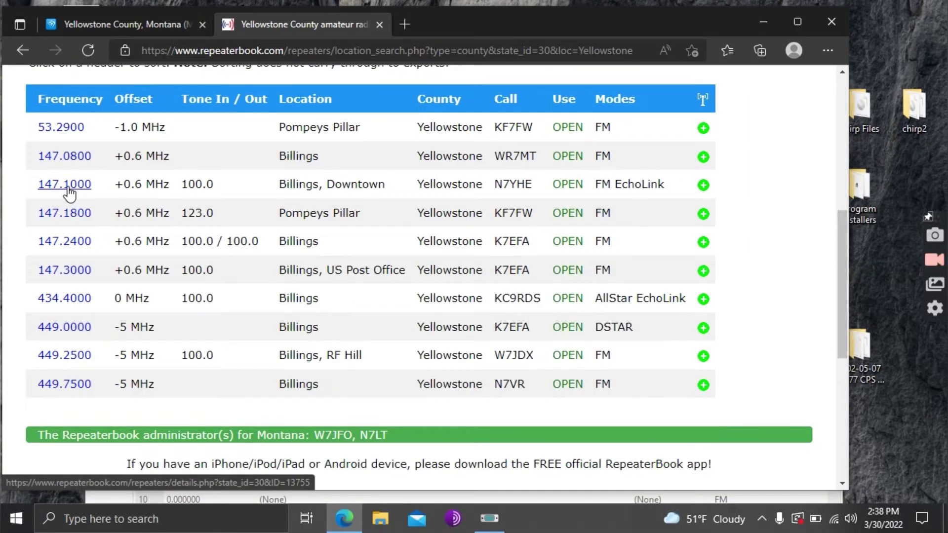
pyautogui.click(67, 189)
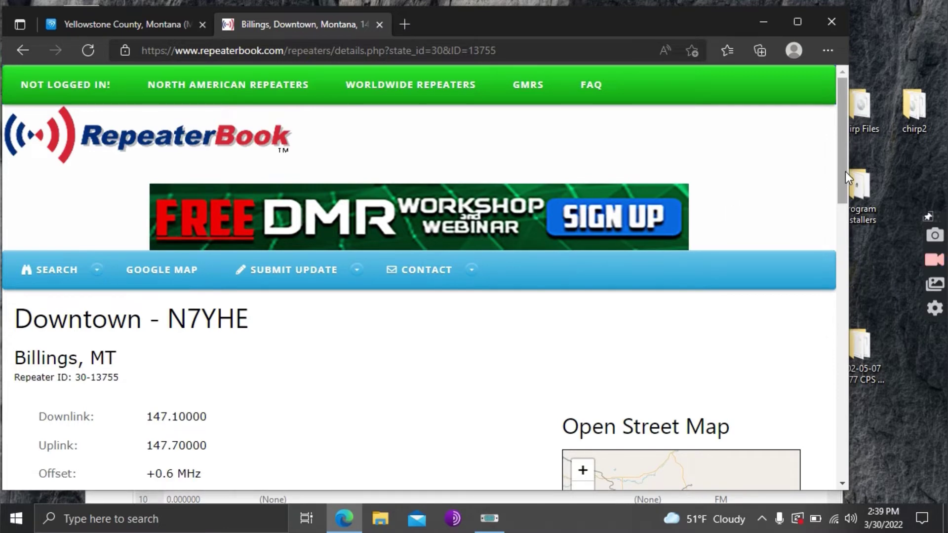
pyautogui.moveTo(845, 170); pyautogui.dragTo(822, 316)
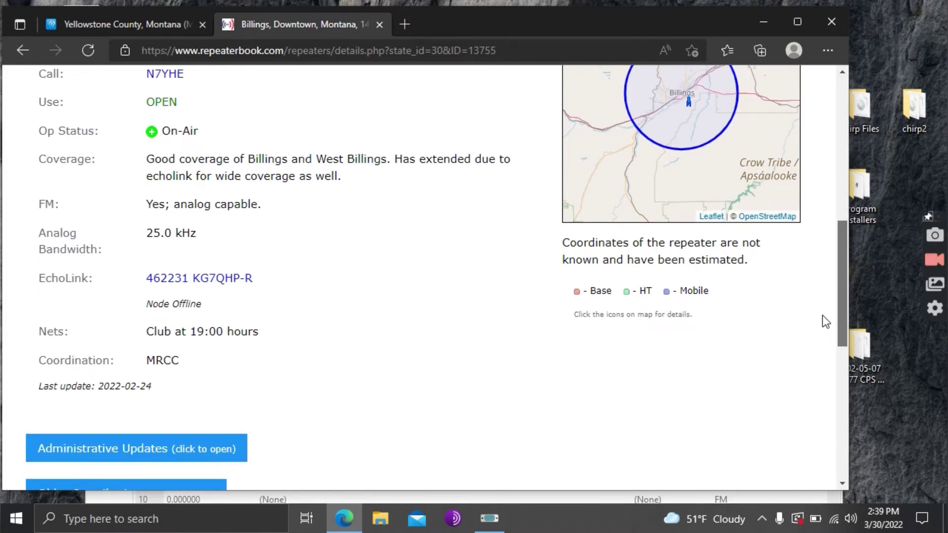
pyautogui.moveTo(822, 316); pyautogui.dragTo(831, 184)
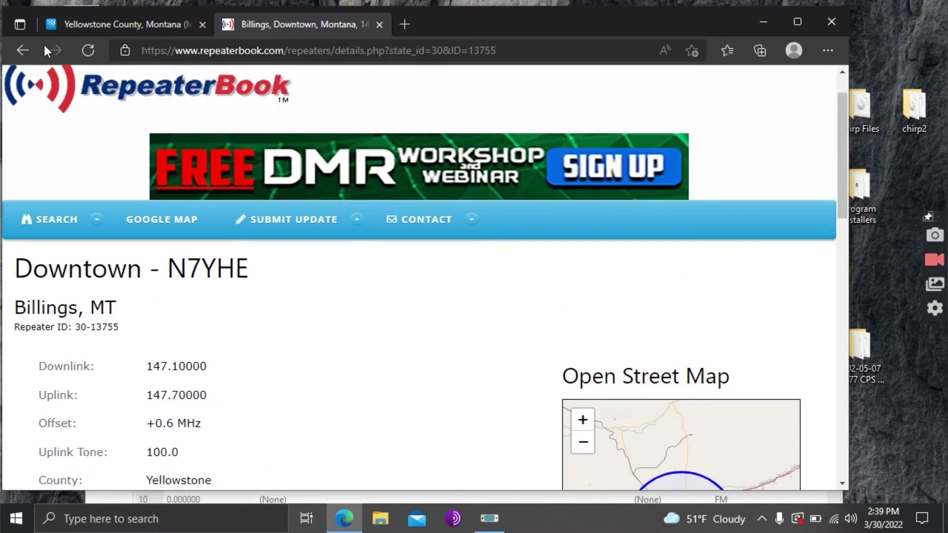
pyautogui.click(23, 50)
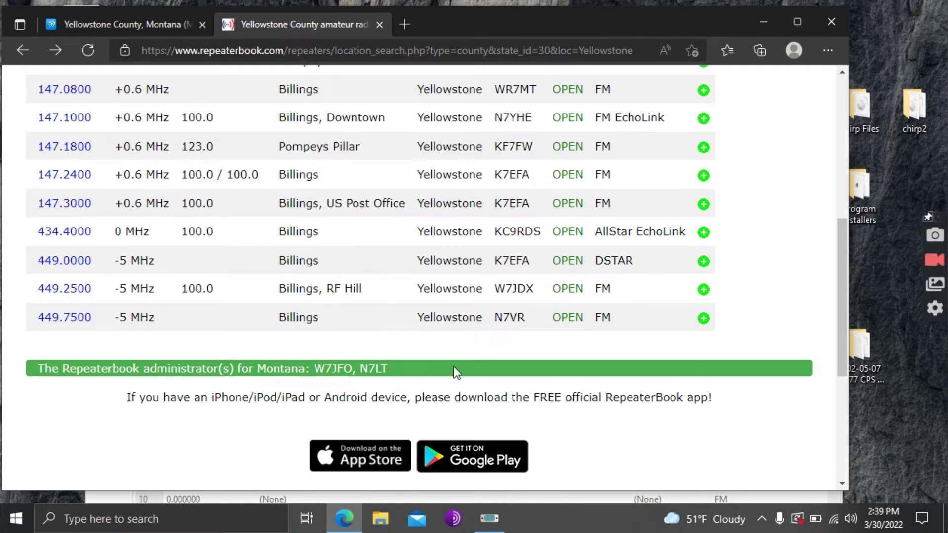
# - Bring CHIRP forward, move it higher, show empty slots, and select memory 2's Frequency cell
pyautogui.click(489, 518)
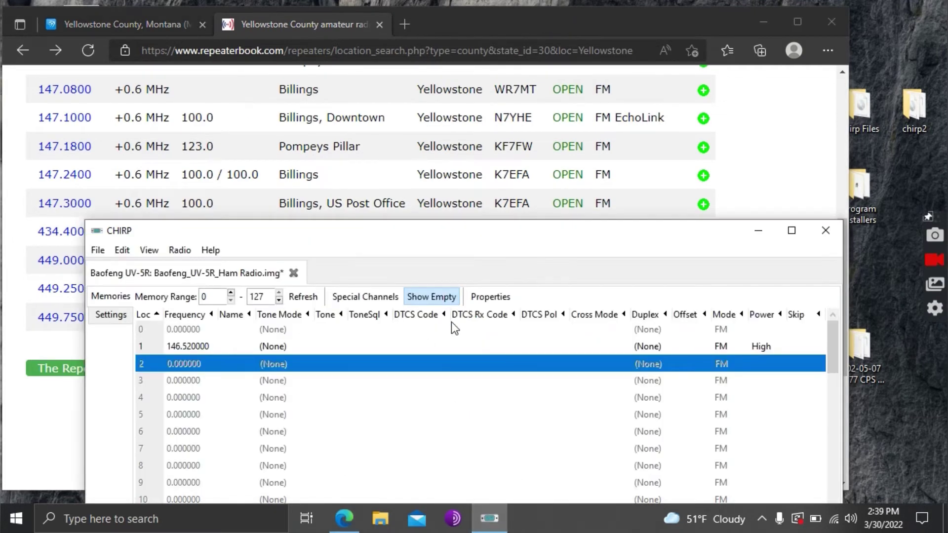
pyautogui.moveTo(470, 232); pyautogui.dragTo(404, 153)
pyautogui.click(356, 211)
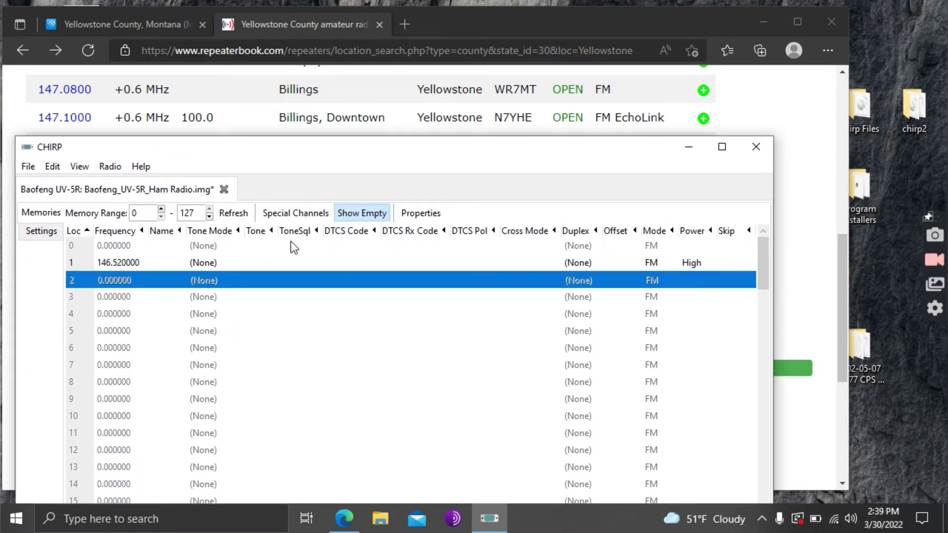
pyautogui.click(120, 279)
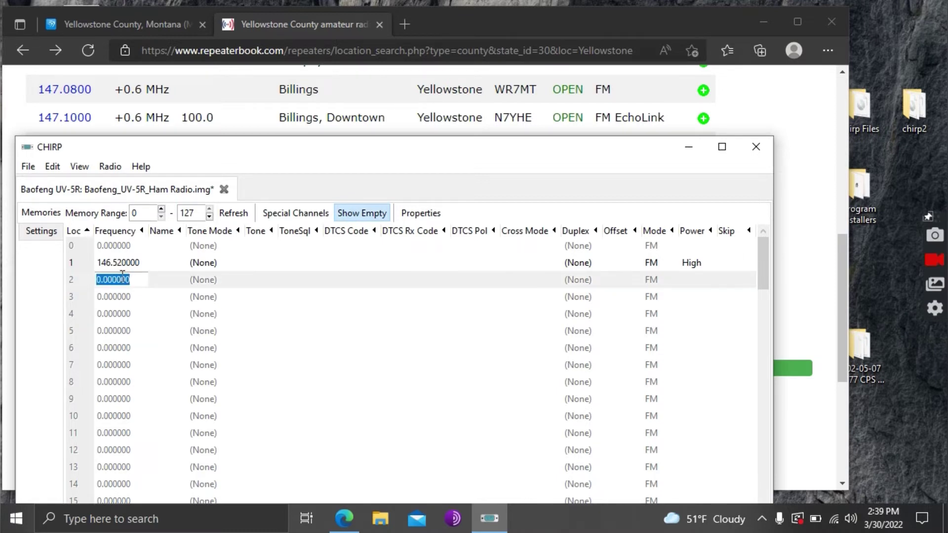
# - Give memory 2 frequency 147.1 with Tone mode and a 100.0 tone
pyautogui.write('14')
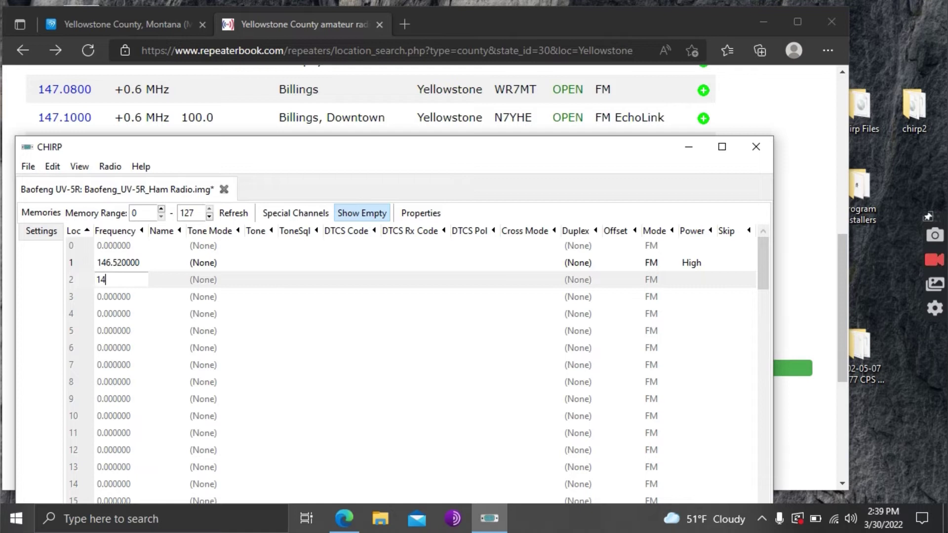
pyautogui.write('7.1')
pyautogui.click(207, 283)
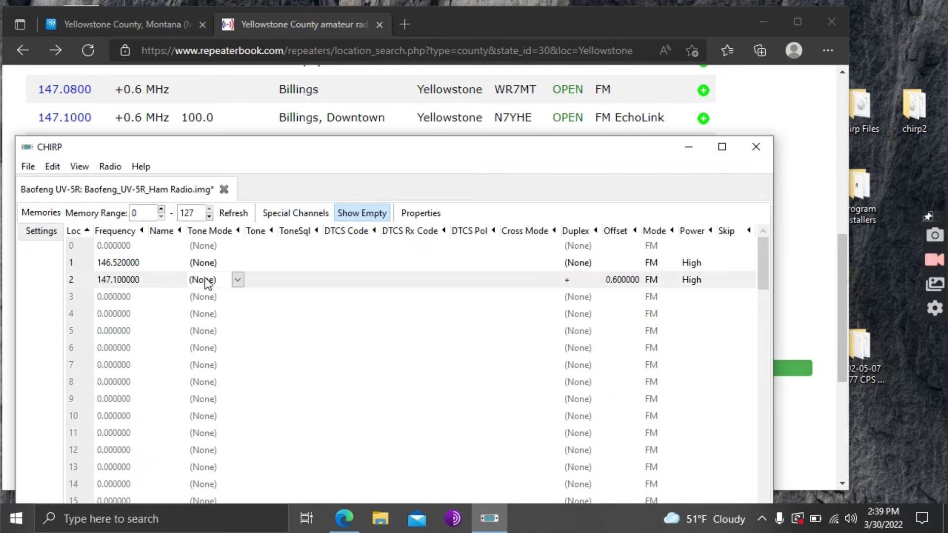
pyautogui.click(238, 280)
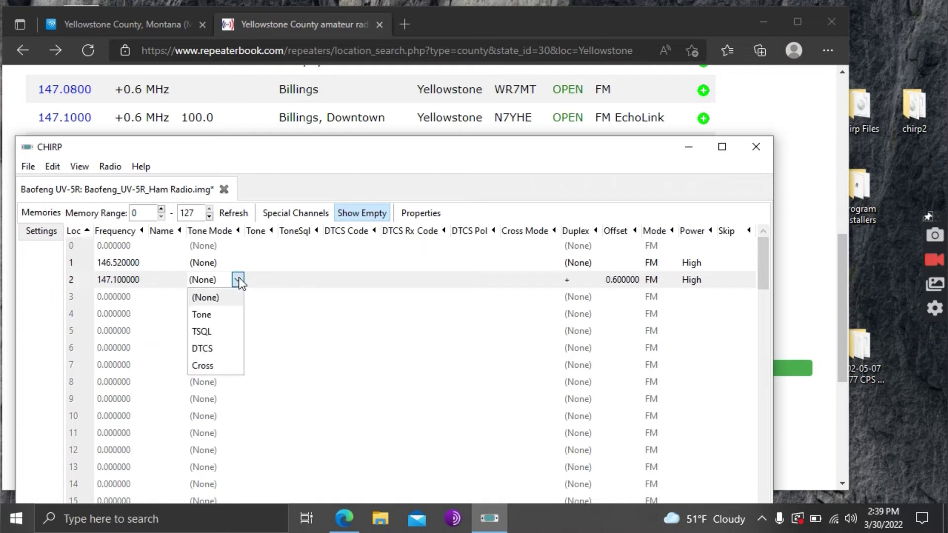
pyautogui.click(213, 316)
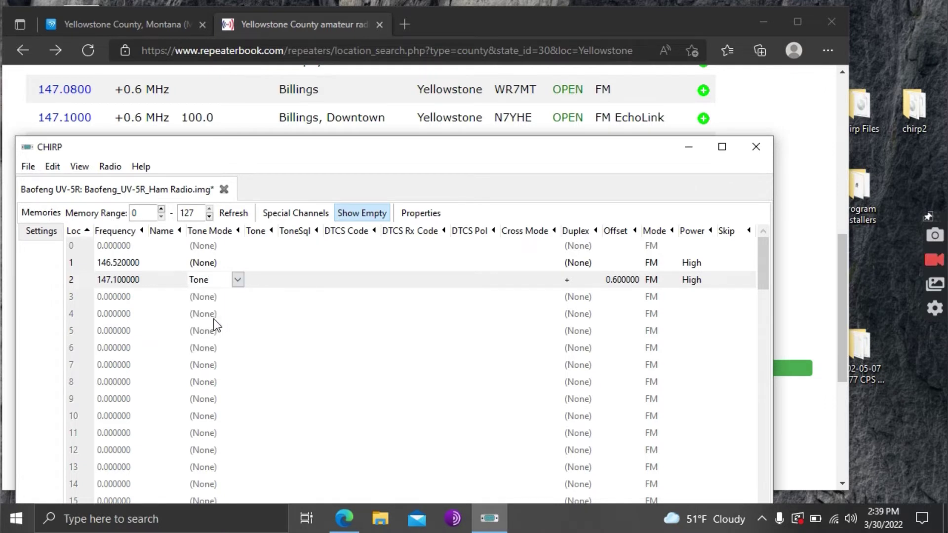
pyautogui.click(267, 280)
pyautogui.click(271, 280)
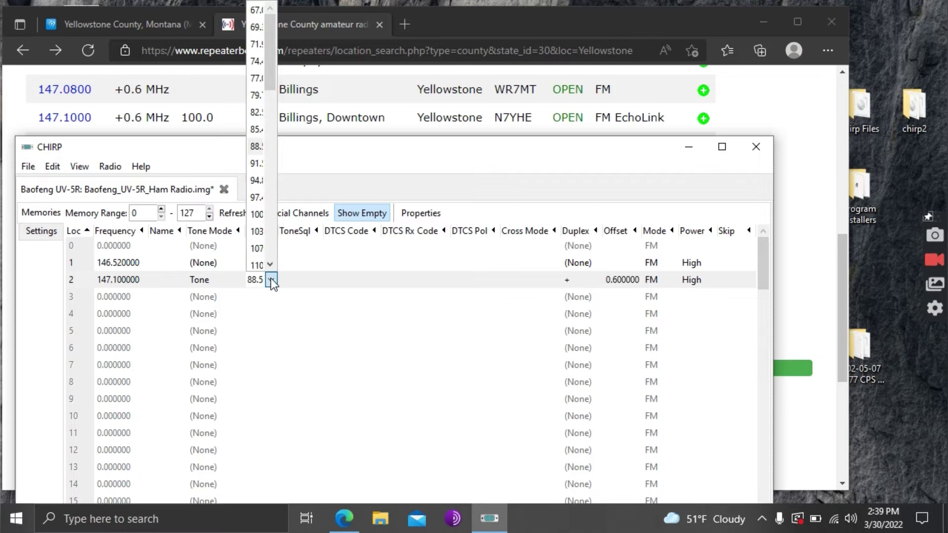
pyautogui.click(257, 213)
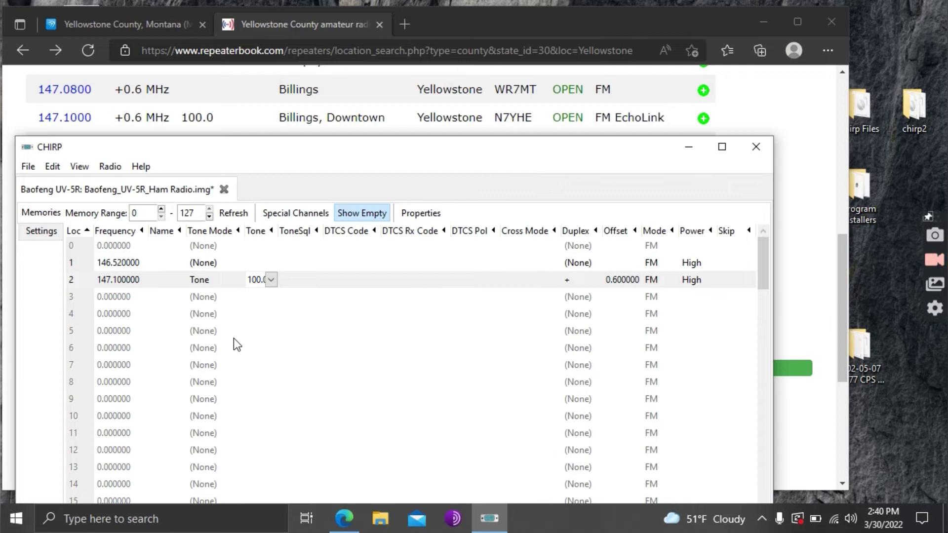
# - Save the CHIRP memory image file
pyautogui.click(53, 168)
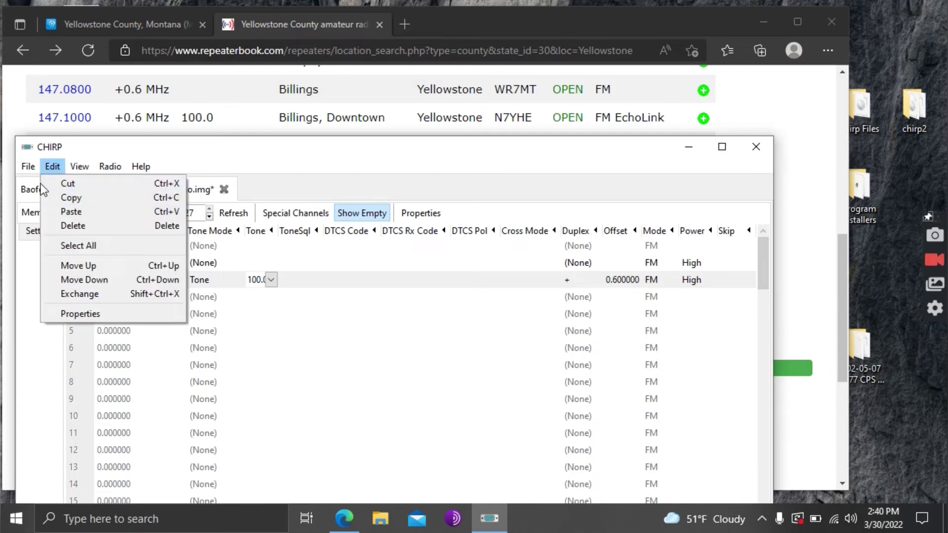
pyautogui.moveTo(28, 169)
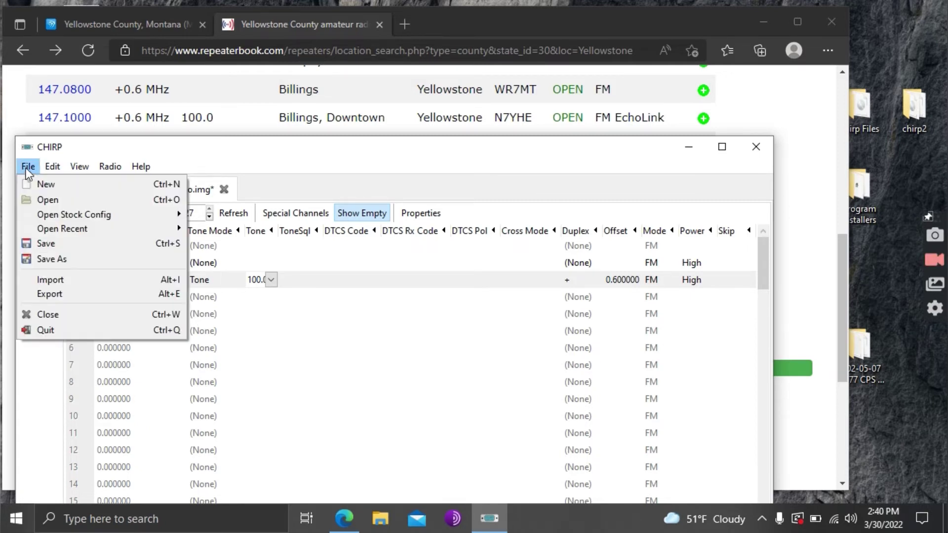
pyautogui.click(41, 245)
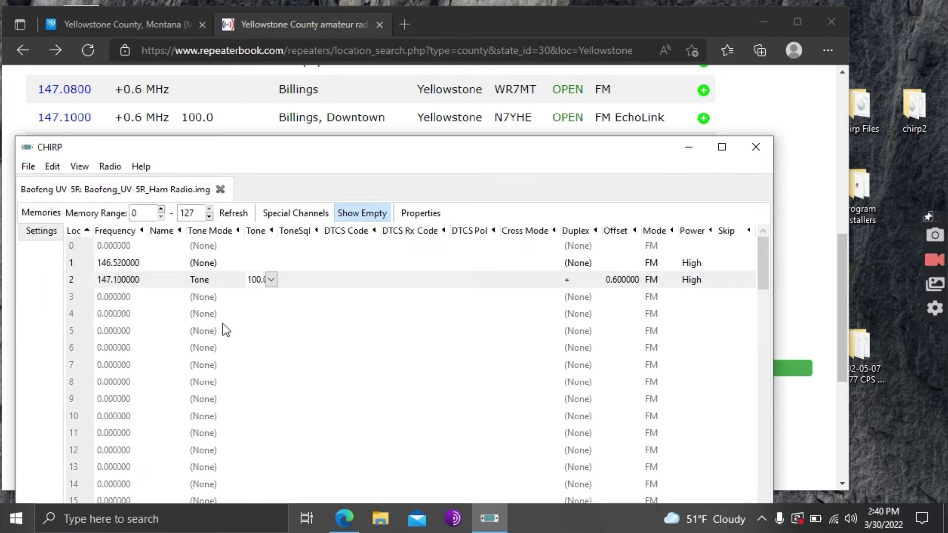
# - Start naming memory 2 'Billng', correcting a mistyped letter
pyautogui.click(162, 279)
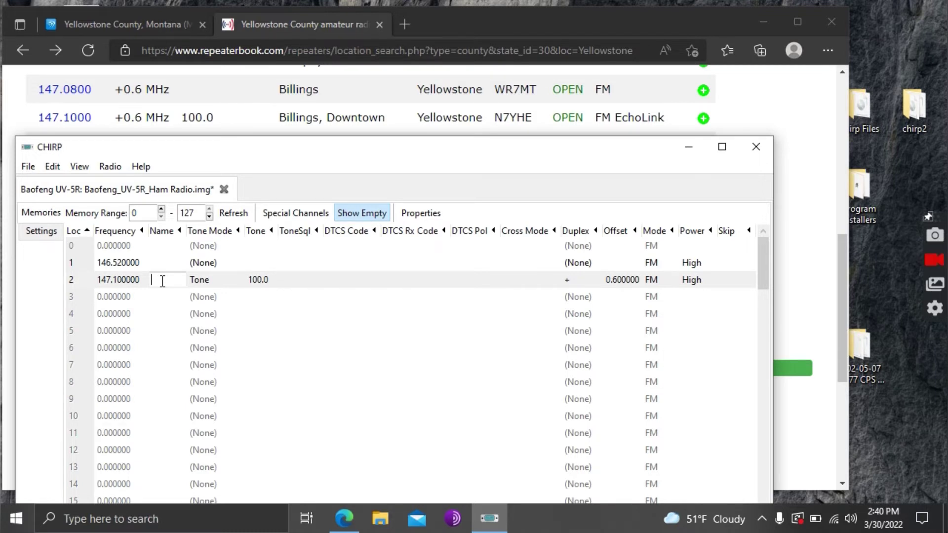
pyautogui.write('Billnh')
pyautogui.press('BackSpace')
pyautogui.write('g')
# - Finish naming memory 2 BILLNGM, then open RadioReference's Yellowstone County home page
pyautogui.write('m')
pyautogui.click(251, 305)
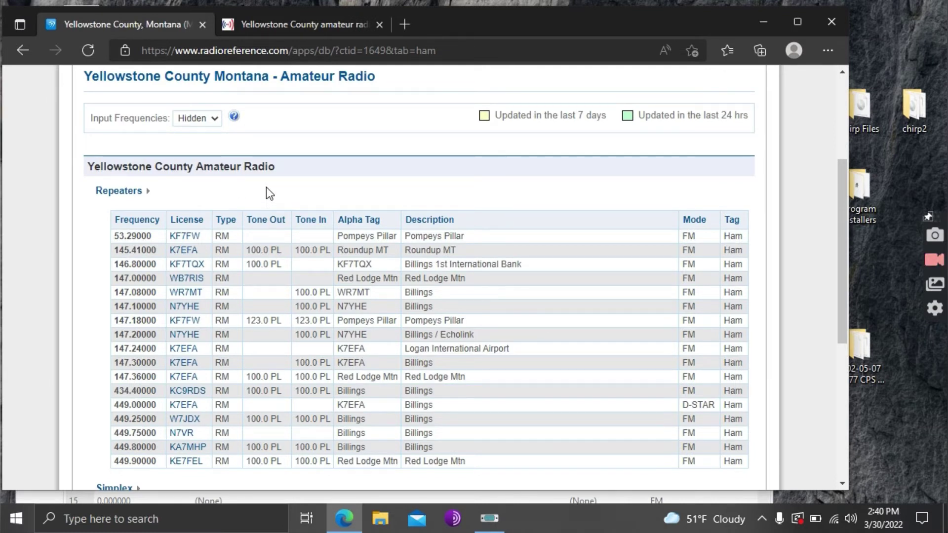
pyautogui.scroll(2, 267, 182)
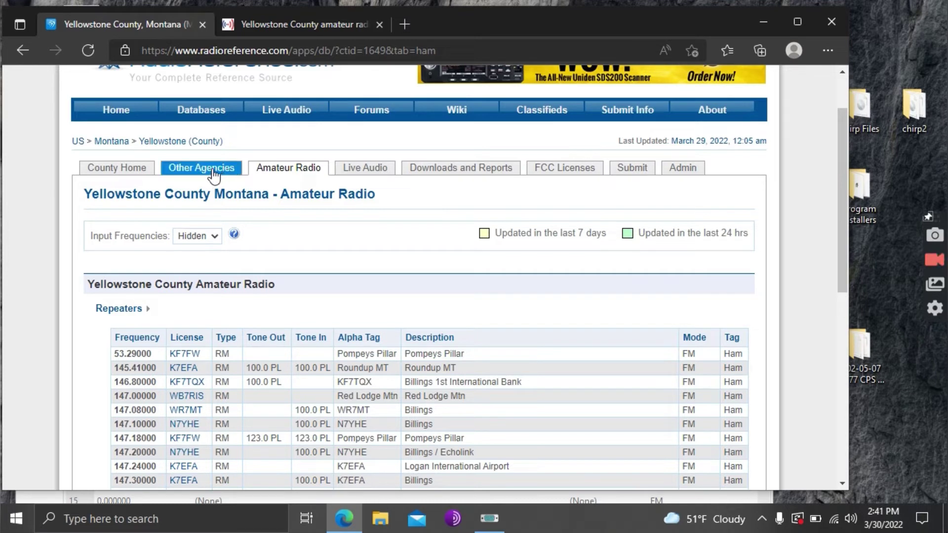
pyautogui.click(143, 170)
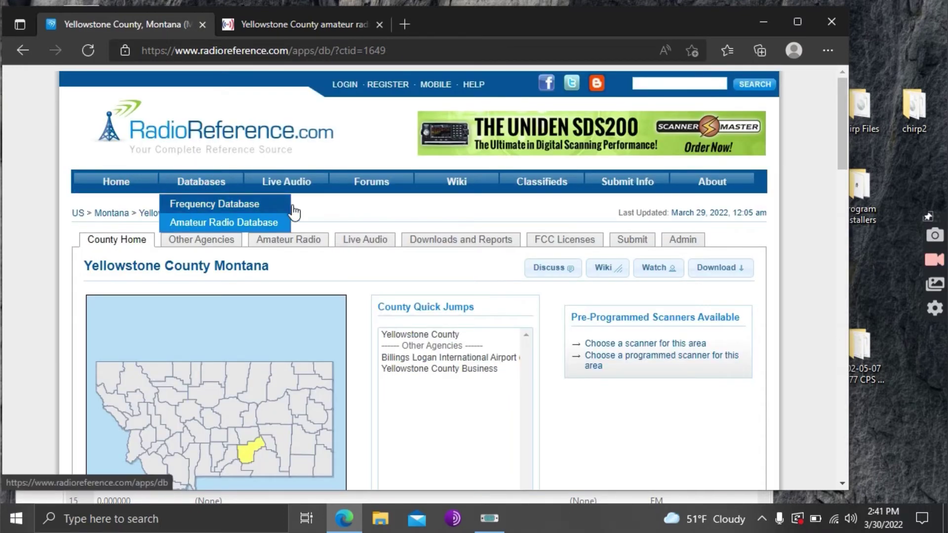
# - Scroll down to the Billings Police Dispatch entry on 155.67000 with 127.3 PL
pyautogui.middleClick(303, 206)
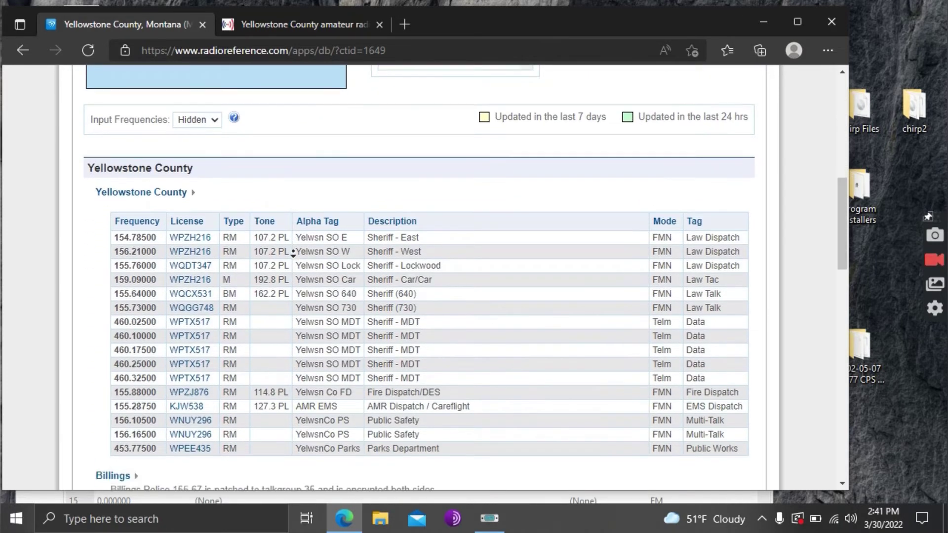
pyautogui.middleClick(294, 255)
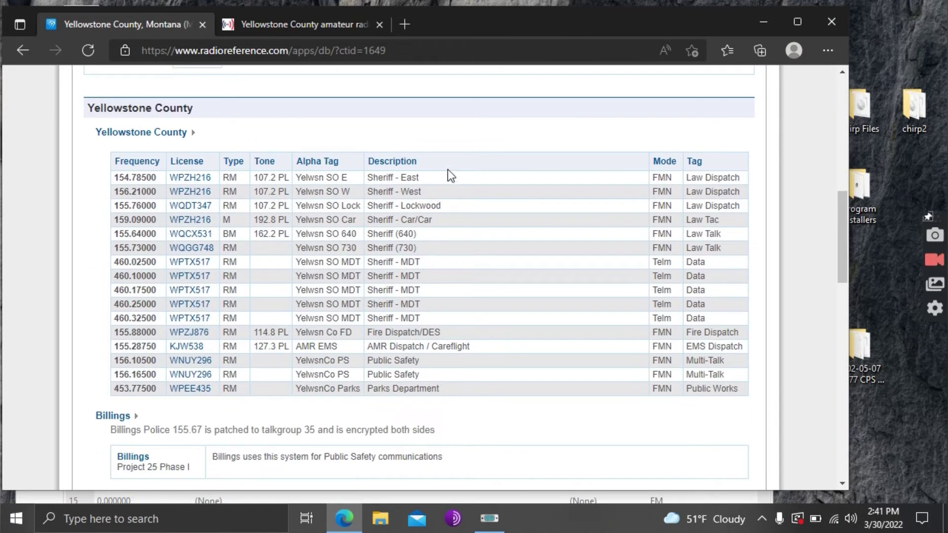
pyautogui.middleClick(463, 144)
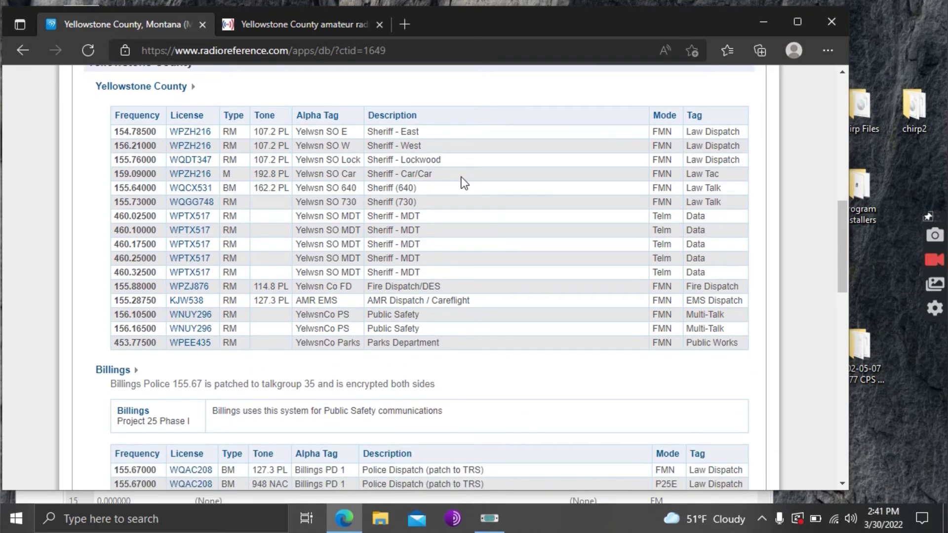
pyautogui.middleClick(449, 210)
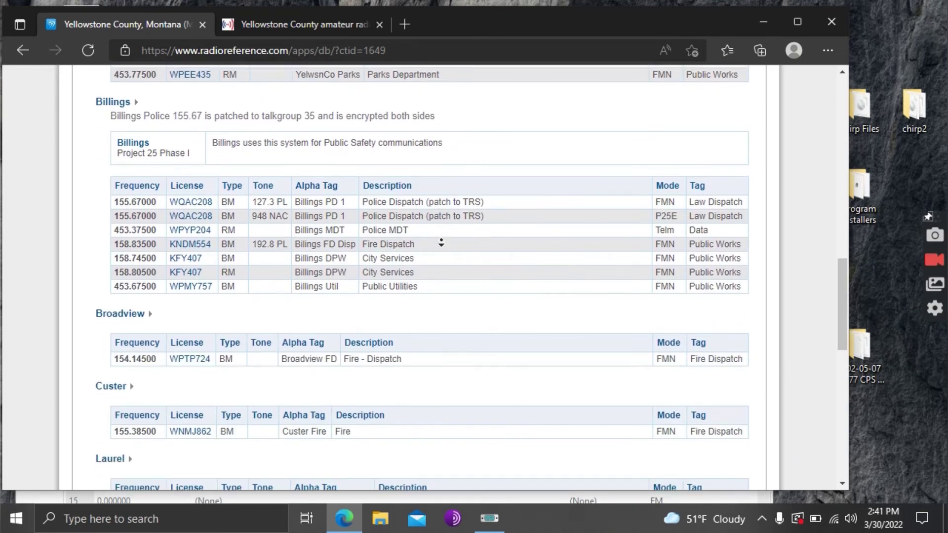
pyautogui.middleClick(447, 206)
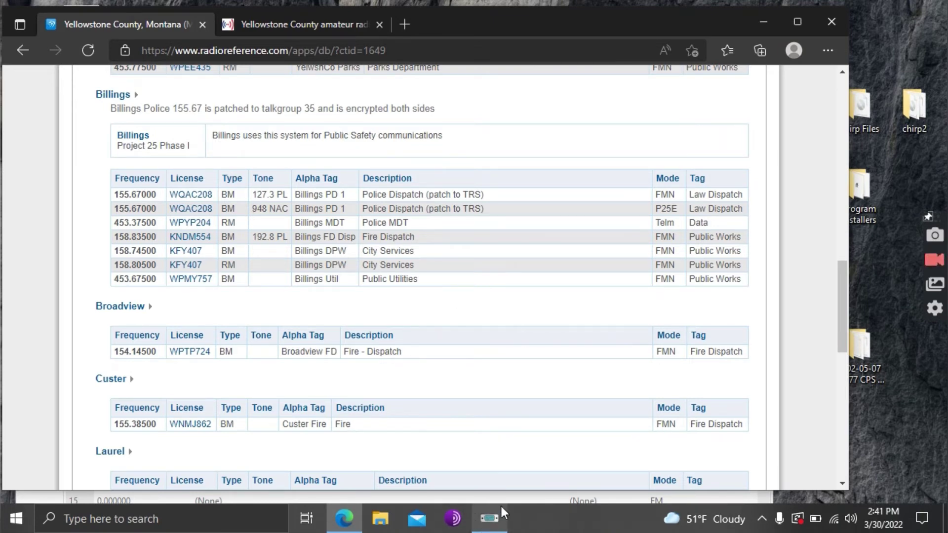
# - Set memory 10's frequency to 155.67 and name it Bill PD
pyautogui.click(492, 524)
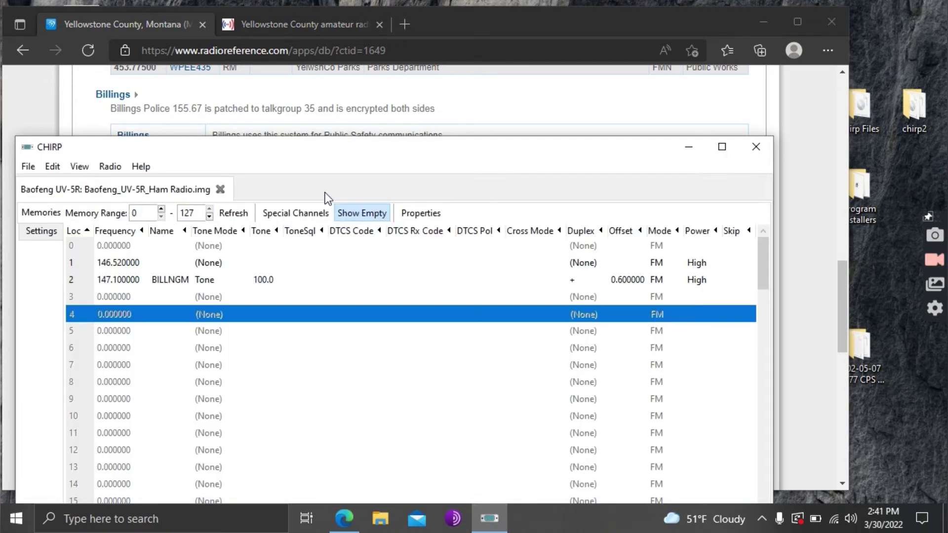
pyautogui.moveTo(267, 153); pyautogui.dragTo(327, 218)
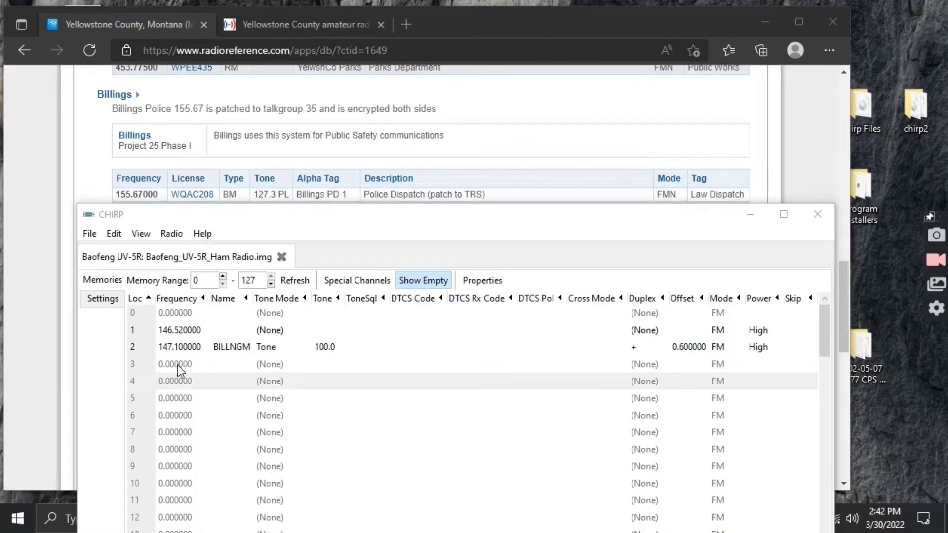
pyautogui.click(177, 365)
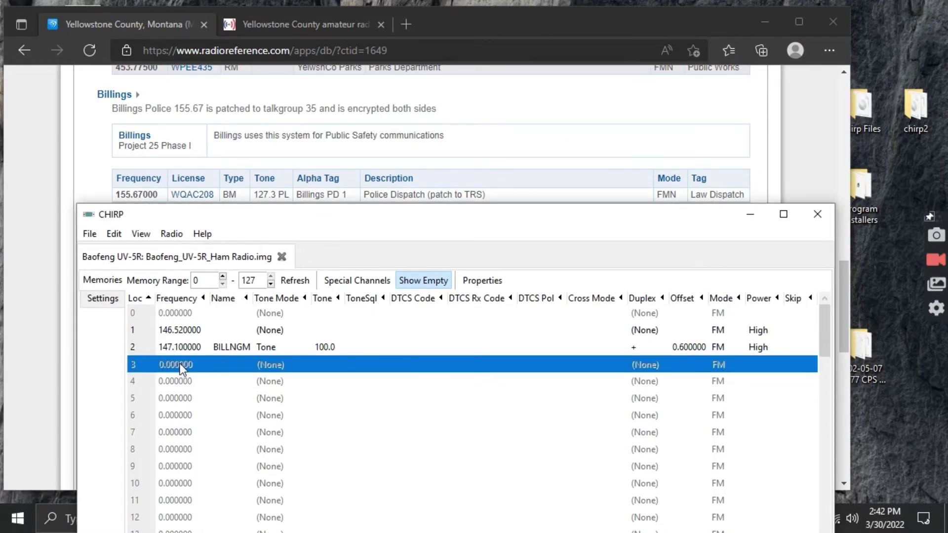
pyautogui.click(179, 481)
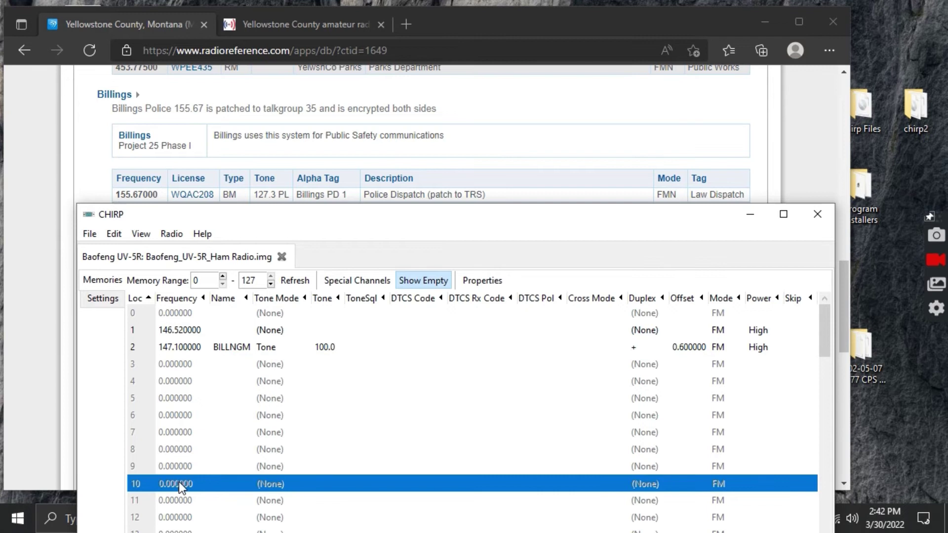
pyautogui.click(179, 482)
pyautogui.click(180, 482)
pyautogui.doubleClick(181, 482)
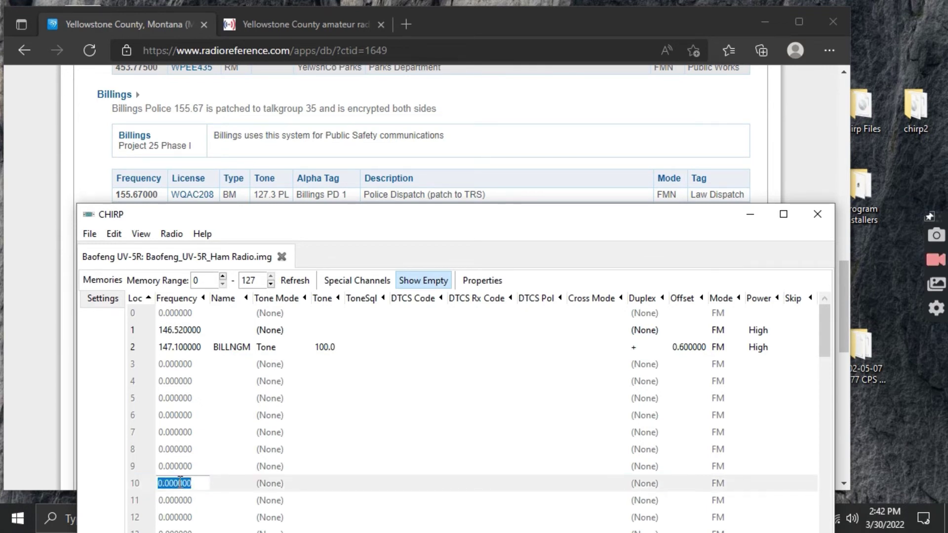
pyautogui.write('155')
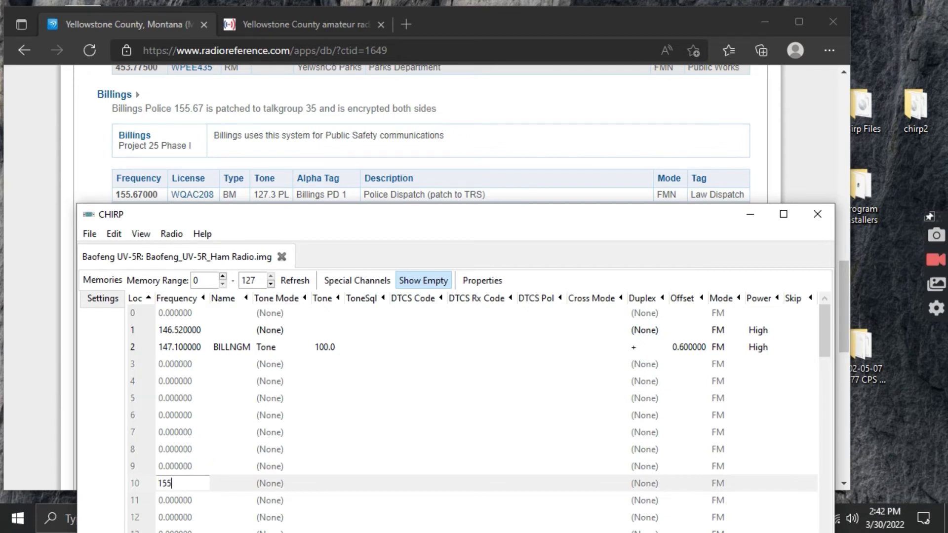
pyautogui.write('.67')
pyautogui.click(231, 481)
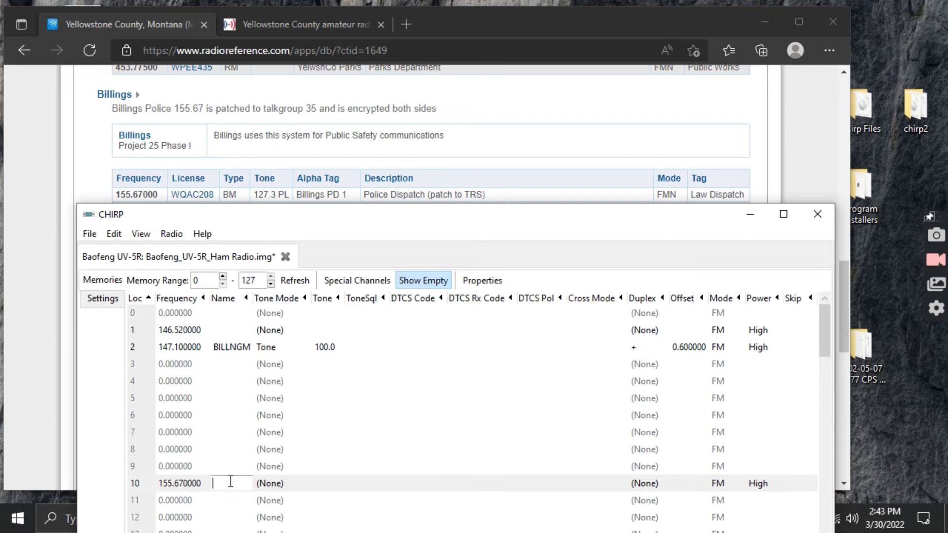
pyautogui.write('Bill PD')
# - Set memory 10's duplex to off and its mode to NFM
pyautogui.click(648, 484)
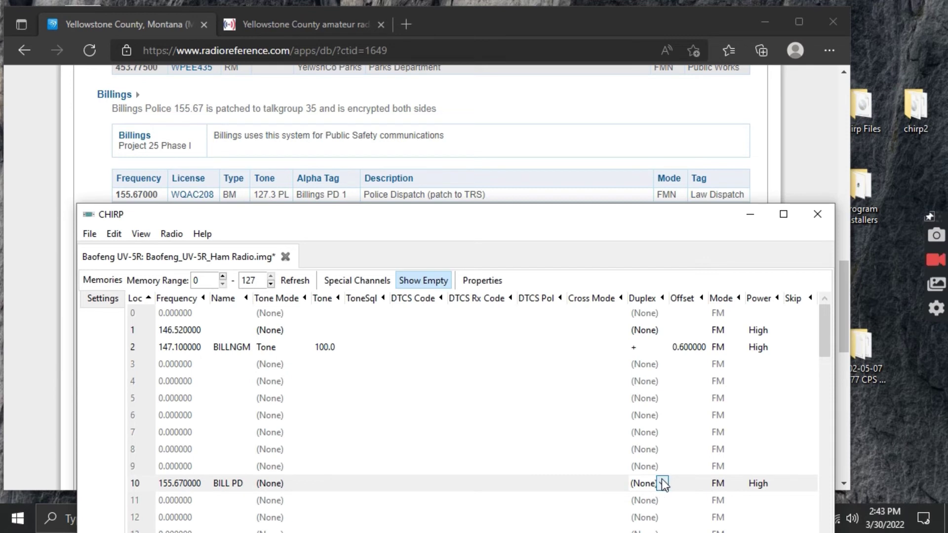
pyautogui.click(662, 484)
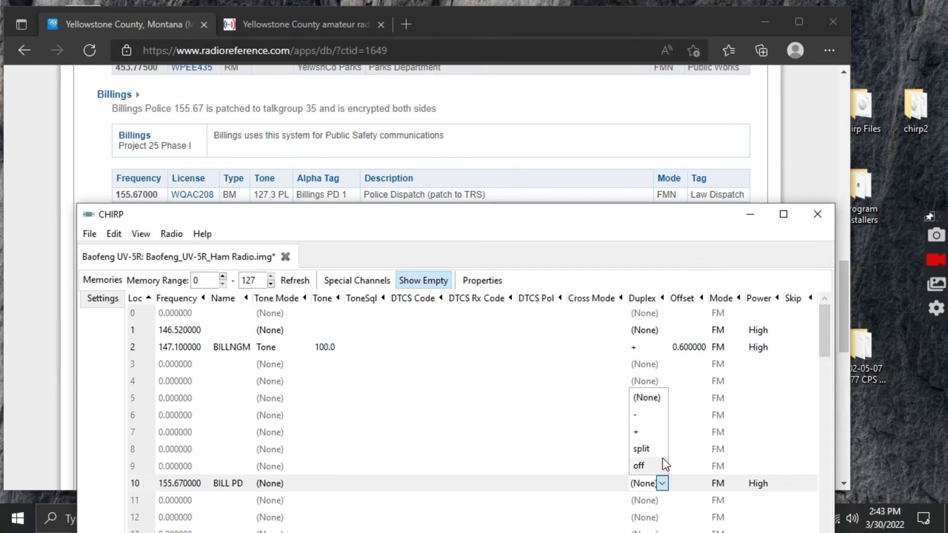
pyautogui.click(642, 465)
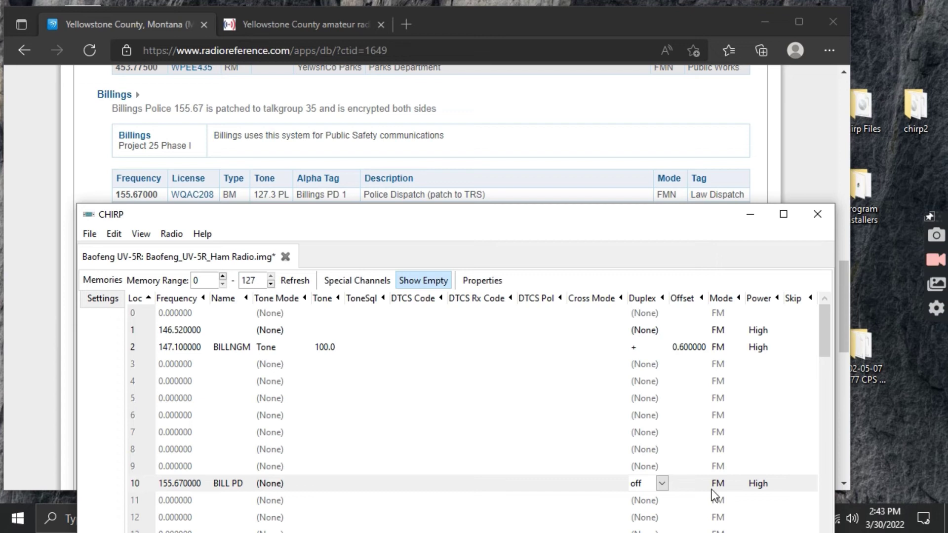
pyautogui.click(724, 481)
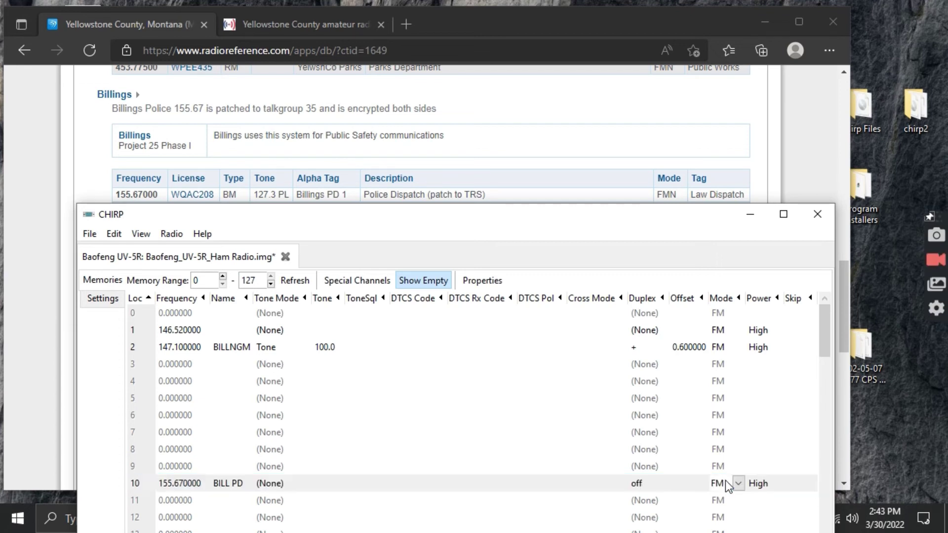
pyautogui.click(738, 483)
# - Save the memory image and move the CHIRP window up the screen
pyautogui.click(90, 234)
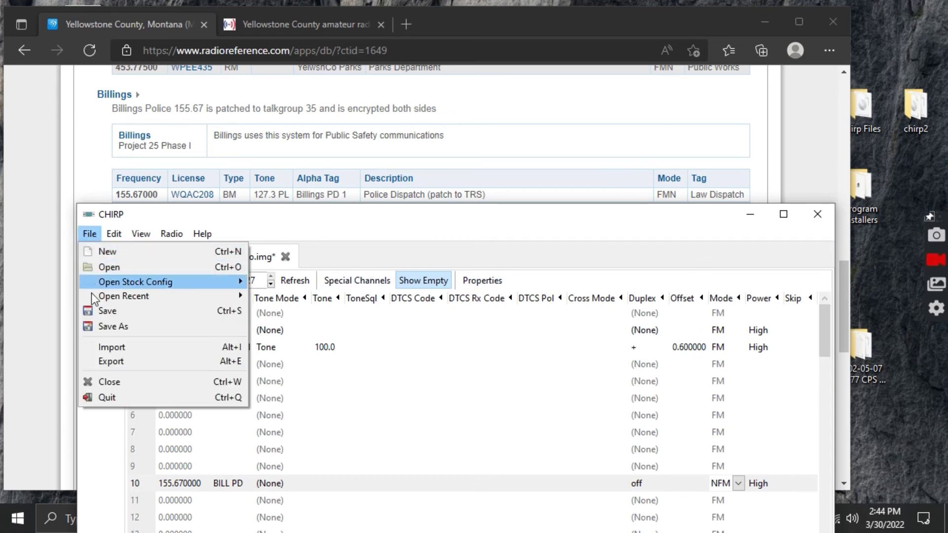
pyautogui.click(94, 312)
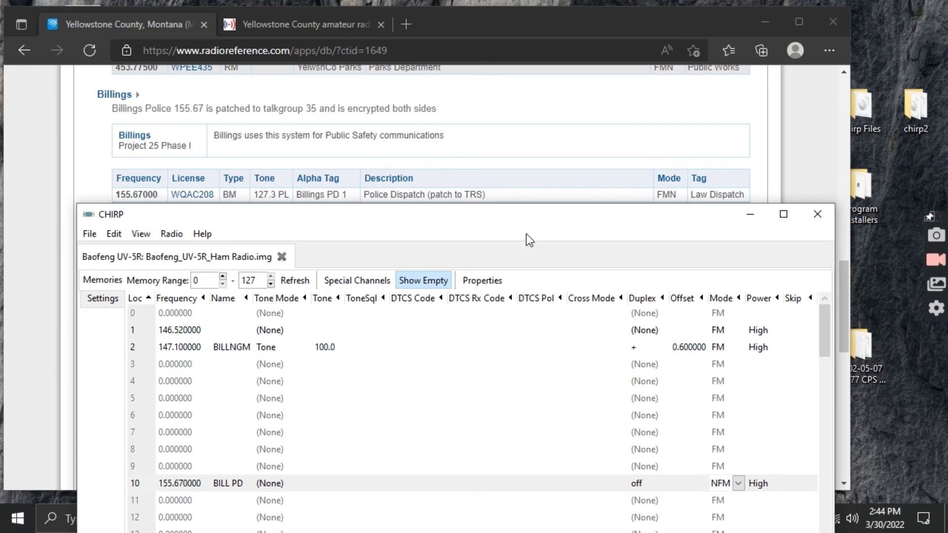
pyautogui.moveTo(528, 216); pyautogui.dragTo(535, 16)
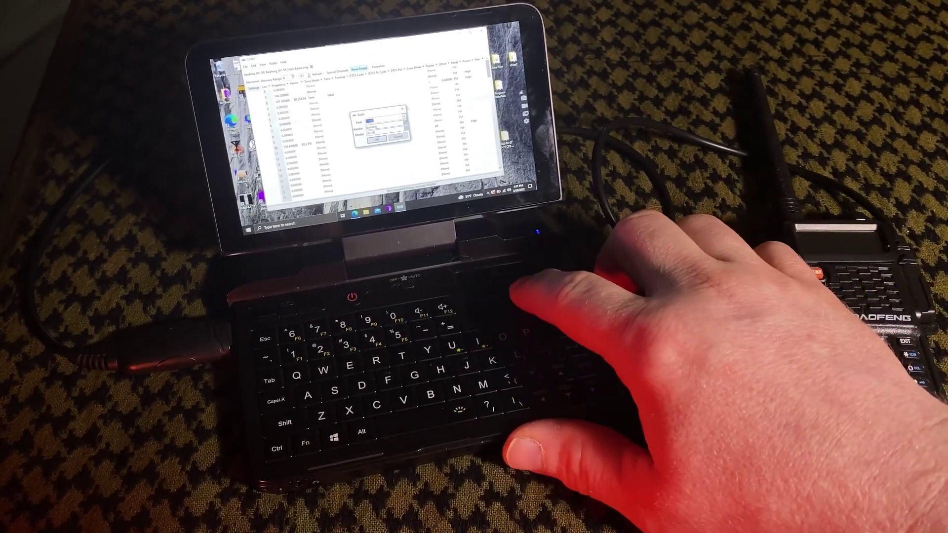
# - Select the radio's serial port and upload the memories to the Baofeng UV-5R
pyautogui.click(395, 119)
pyautogui.click(389, 133)
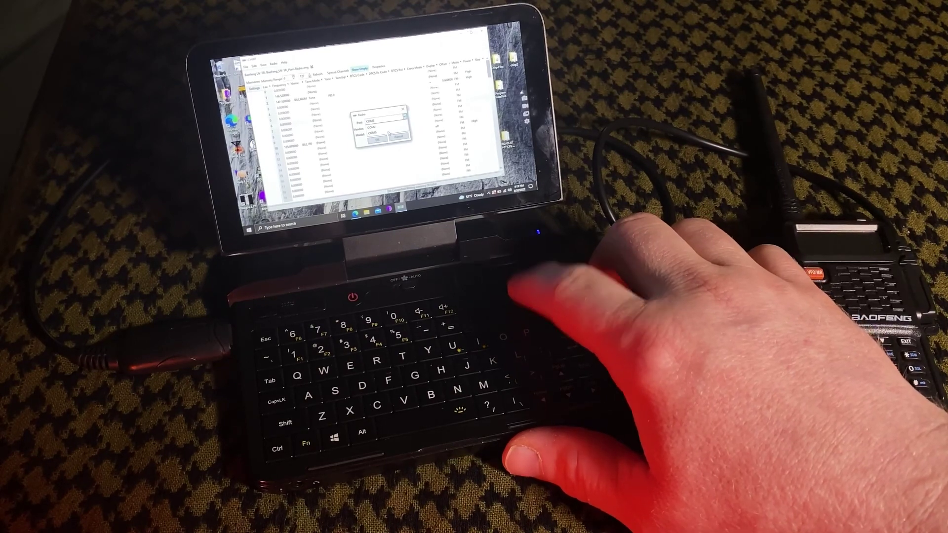
pyautogui.click(375, 140)
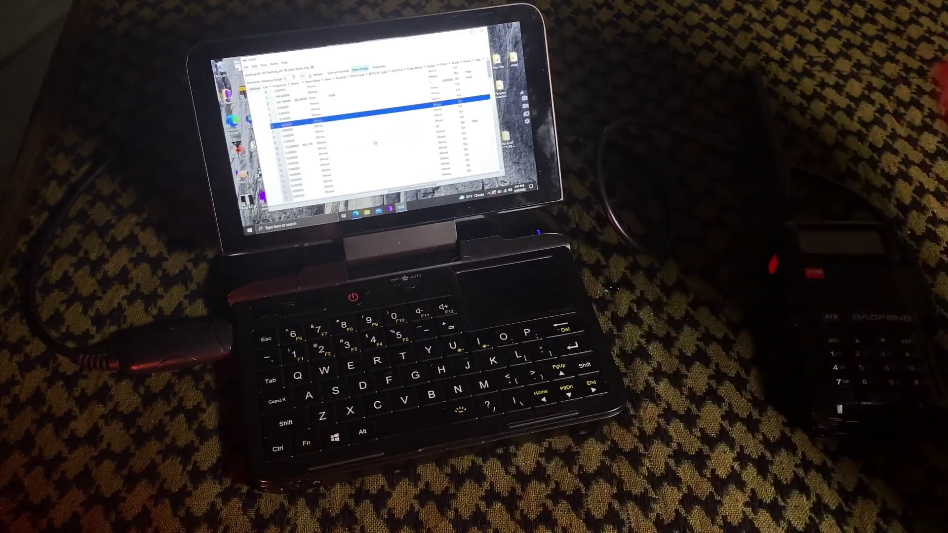